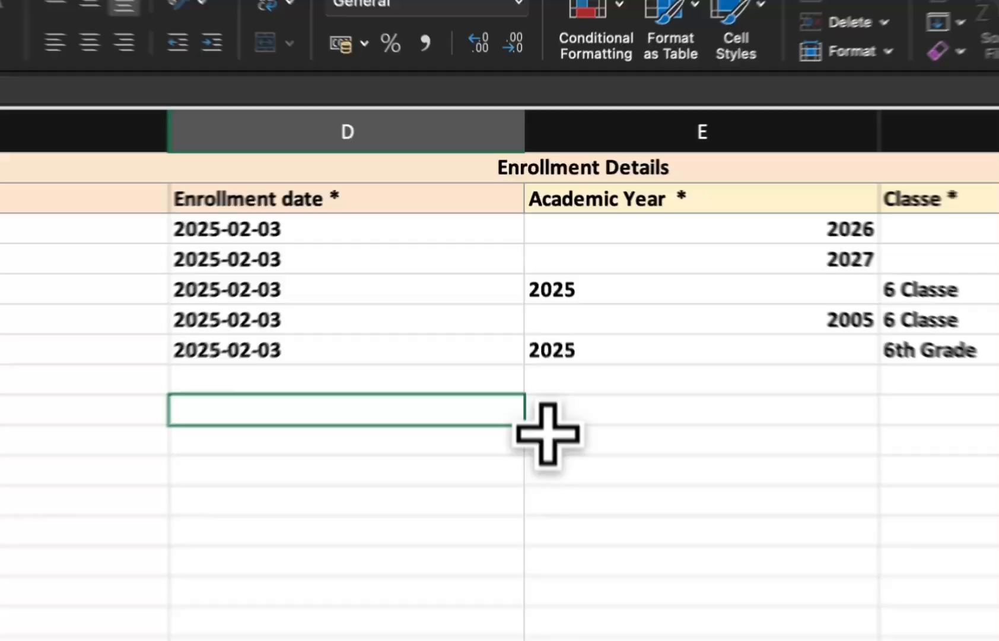
Step: Review the student rows of the enrollment spreadsheet across its columns
left_click(533, 301)
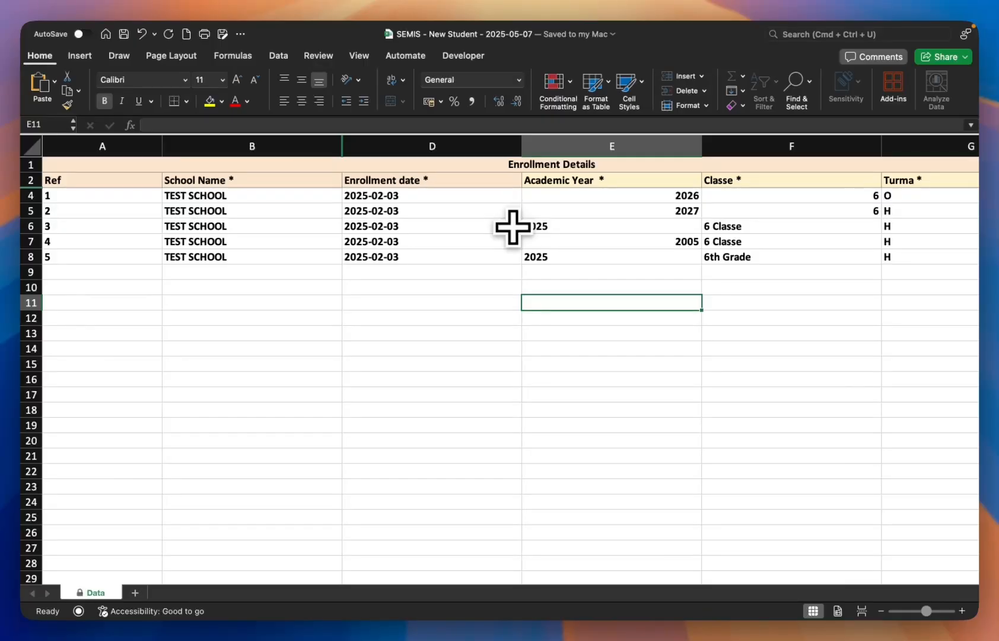
scroll(612, 231, "right", 10)
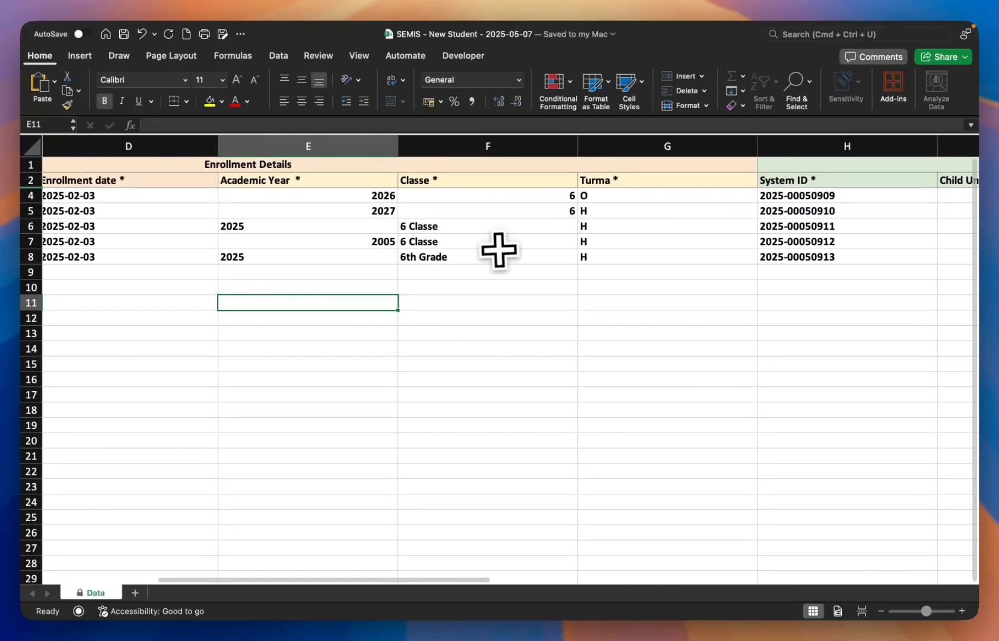
scroll(642, 223, "right", 10)
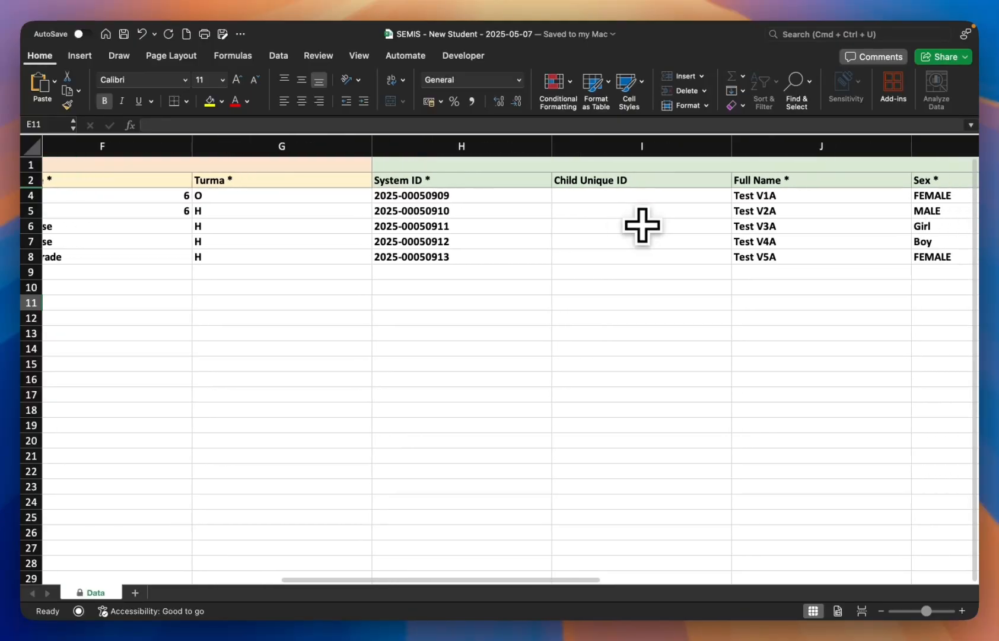
scroll(808, 238, "right", 5)
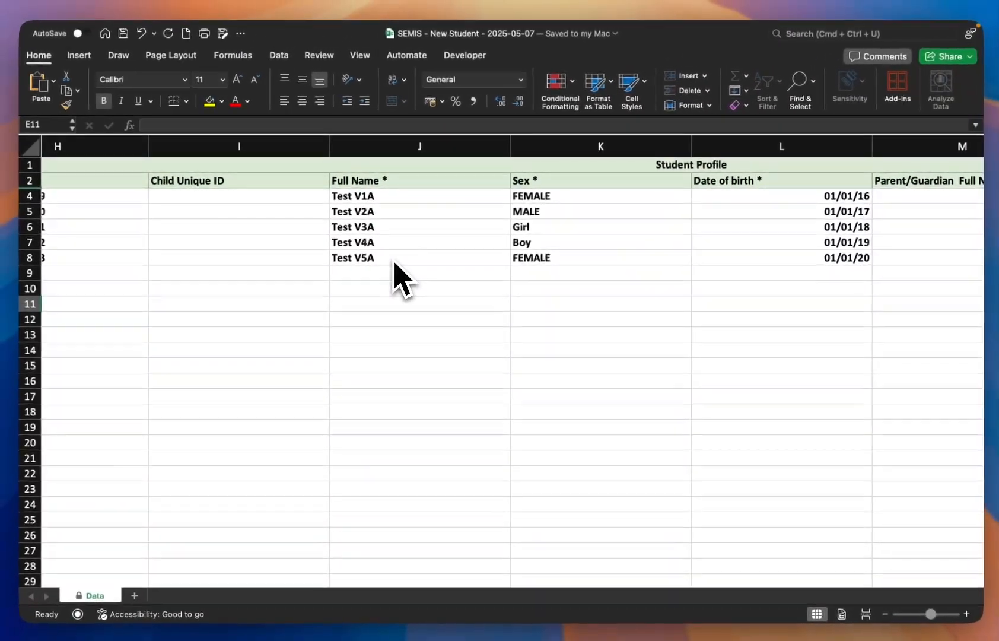
Step: Switch to the browser, upload SEMIS - New Student - 2025-05-07.xlsx as a bulk enrollment of new students, and run a Dry Run
key("ctrl+Left")
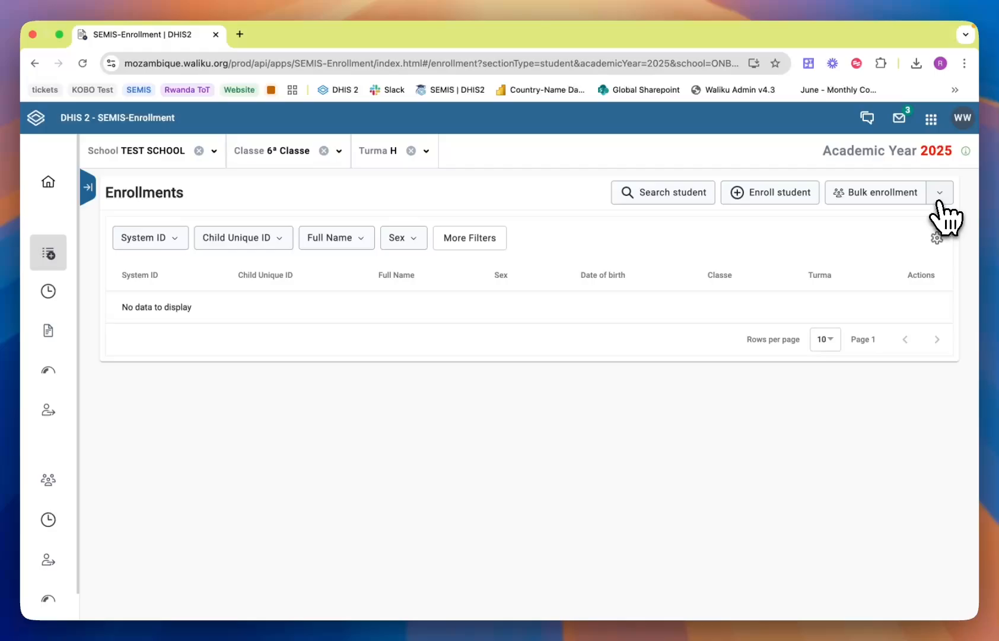
left_click(939, 195)
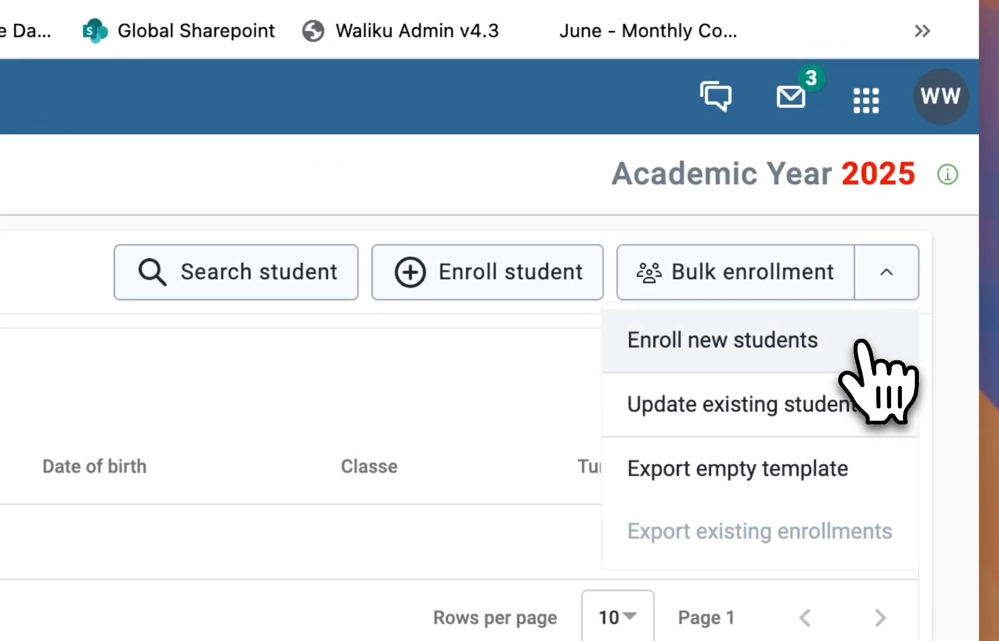
left_click(858, 344)
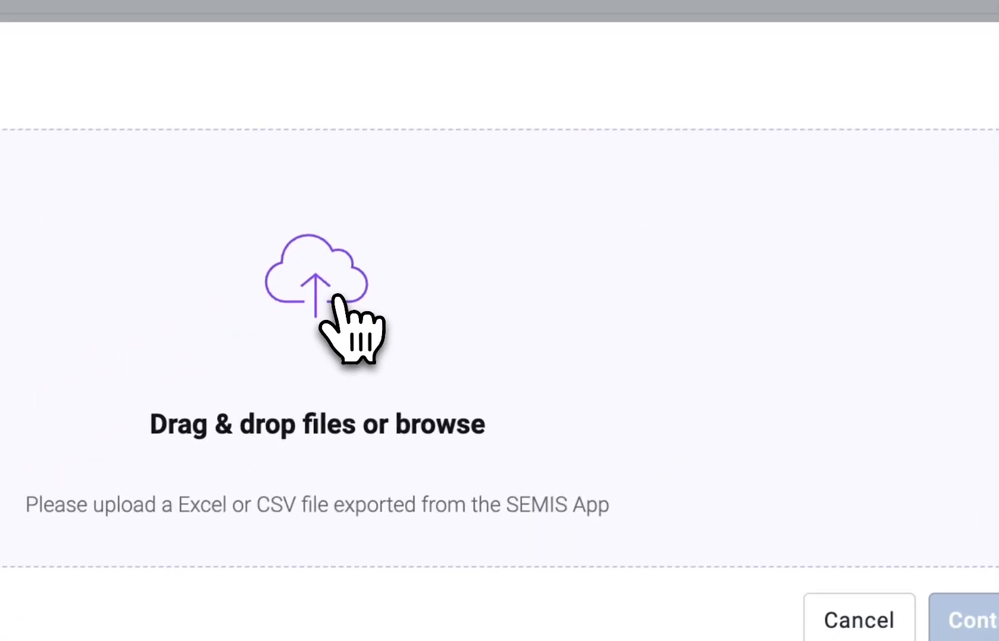
left_click(356, 422)
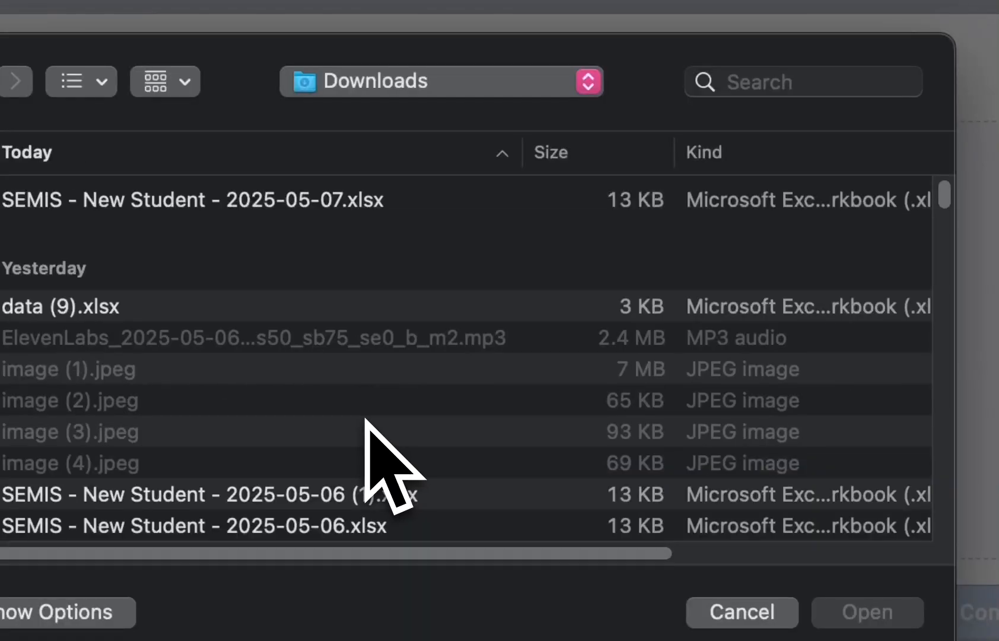
left_click(282, 206)
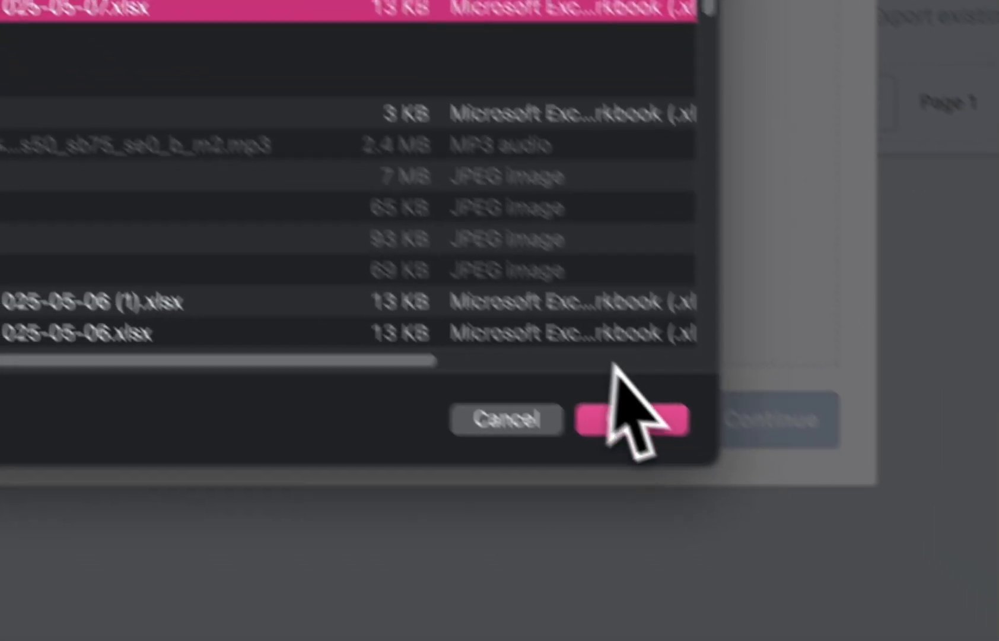
left_click(620, 418)
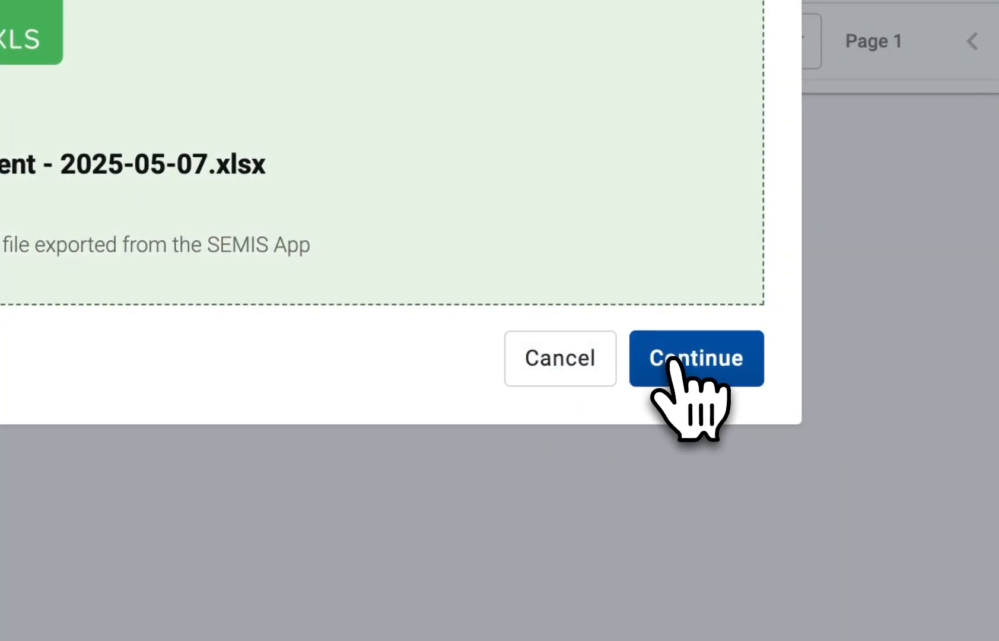
left_click(670, 360)
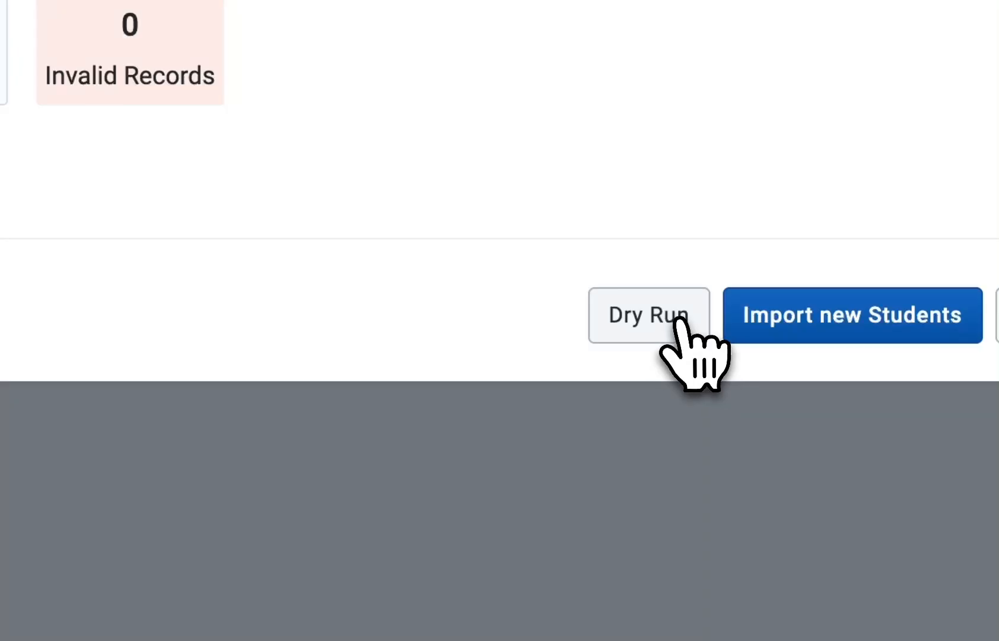
left_click(676, 321)
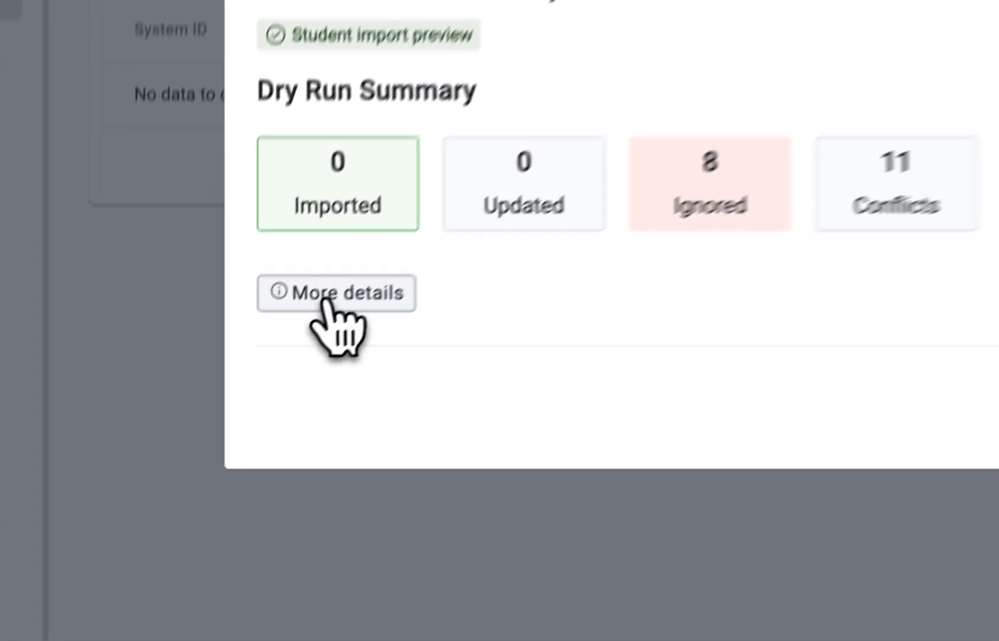
Step: Expand the dry run's detailed results and read through the listed validation error messages
left_click(218, 405)
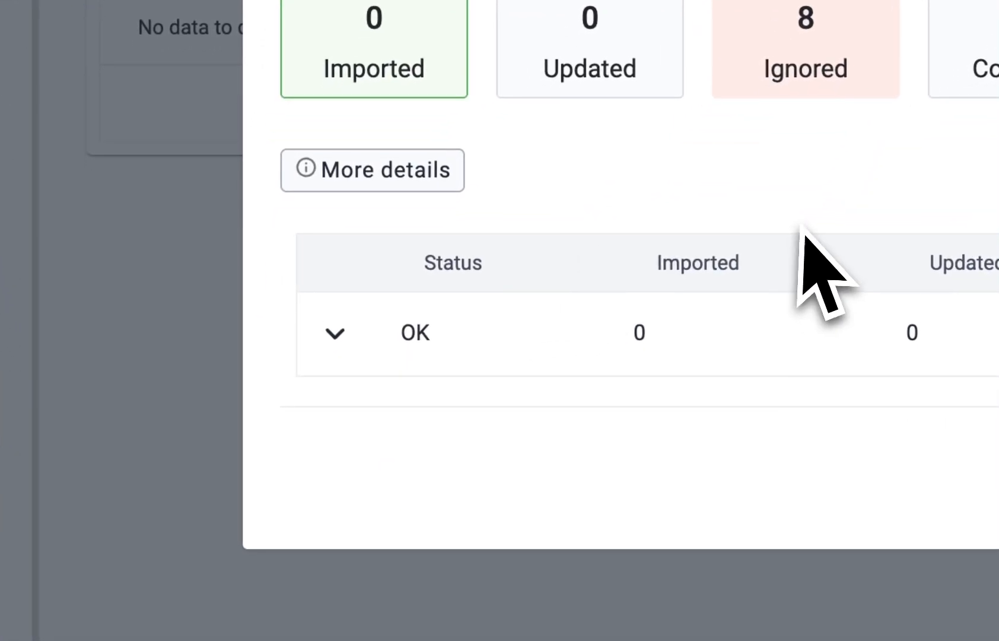
left_click(335, 332)
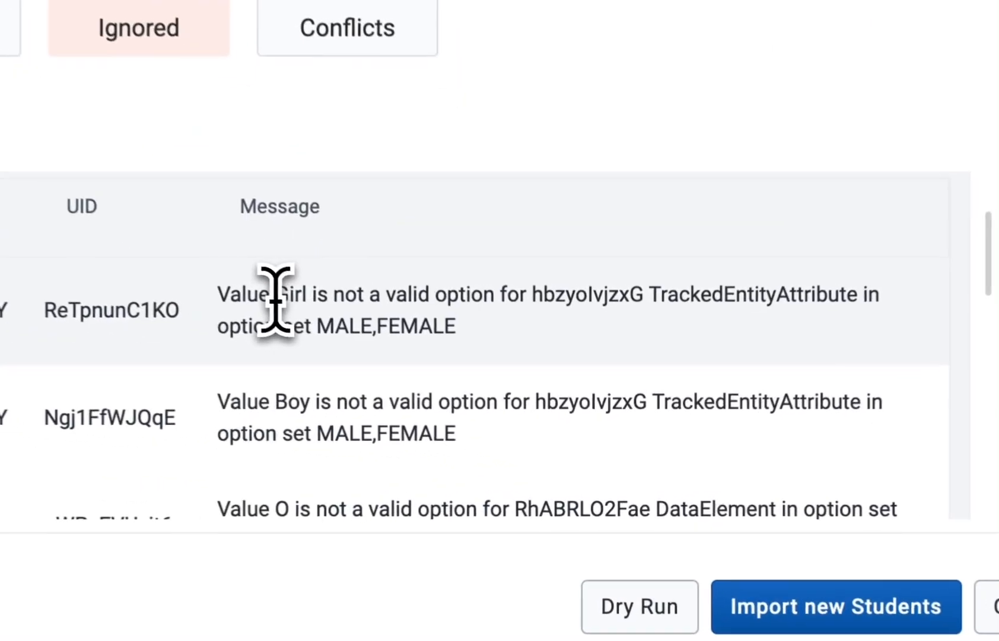
left_click_drag(467, 403, 547, 407)
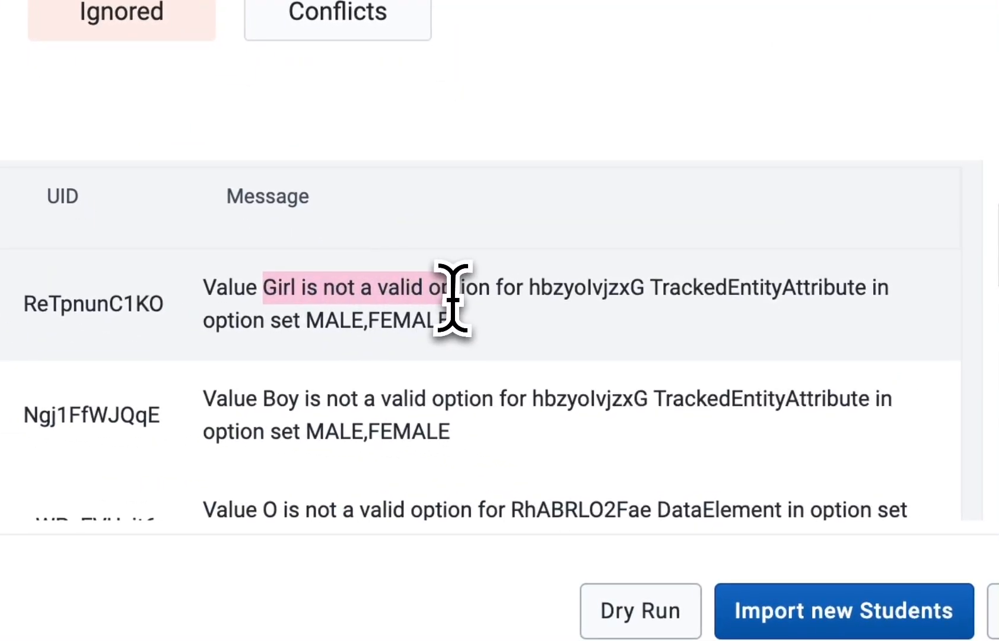
left_click_drag(452, 299, 488, 296)
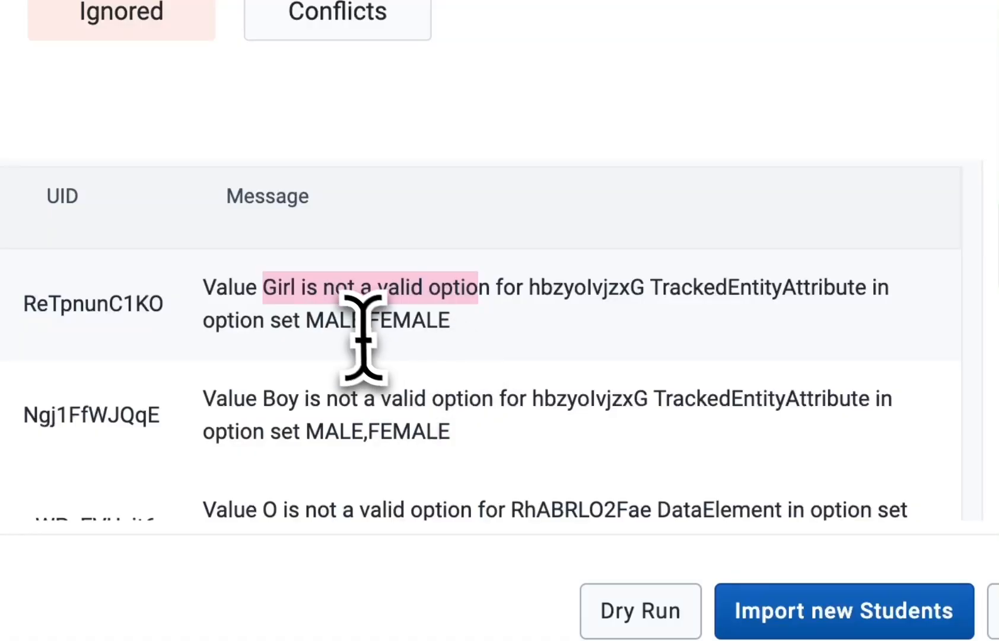
left_click(332, 320)
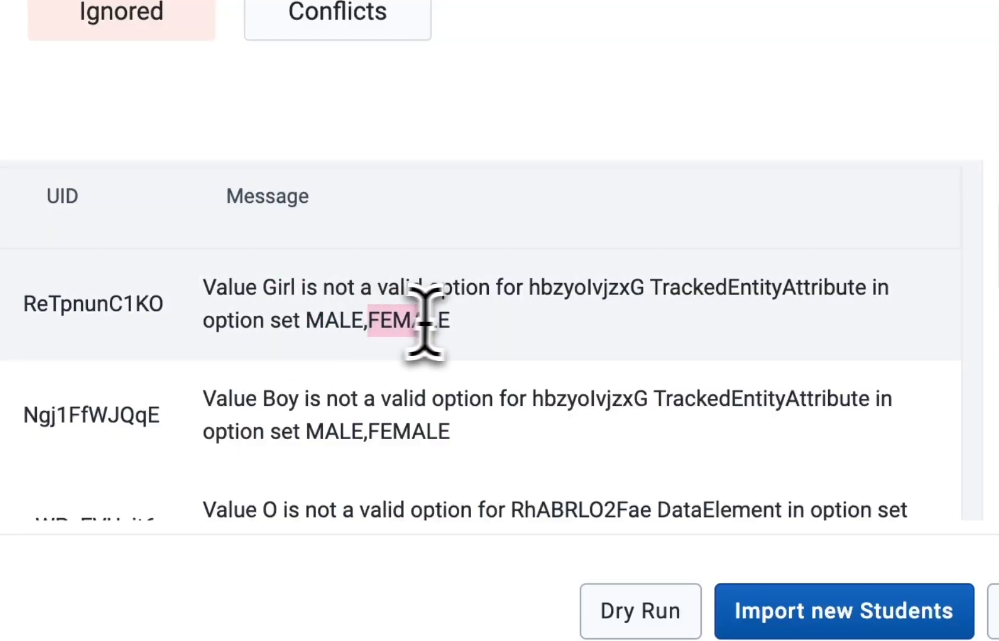
scroll(469, 334, "down", 1)
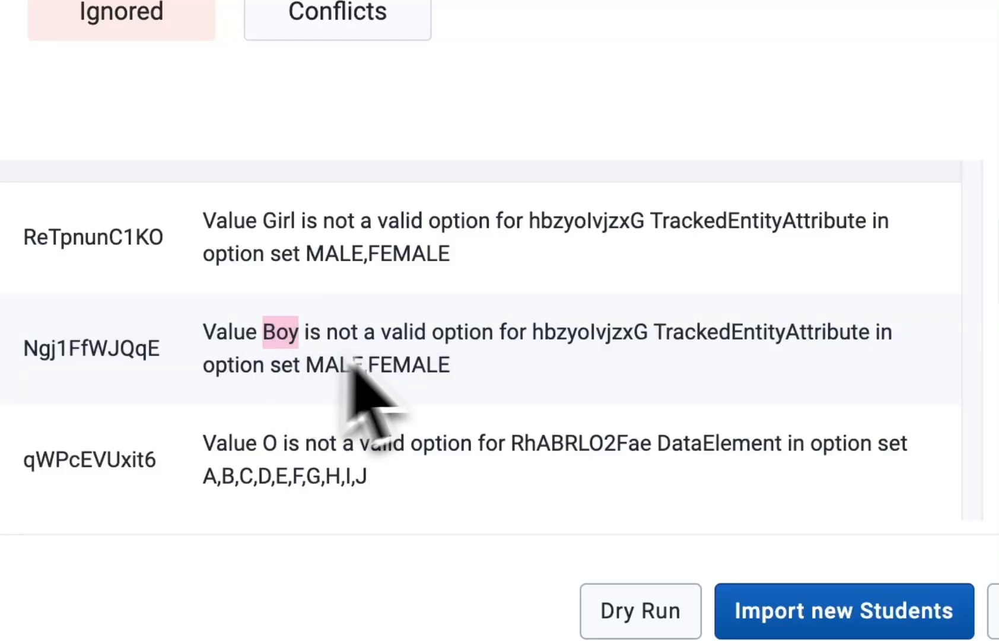
scroll(355, 370, "down", 2)
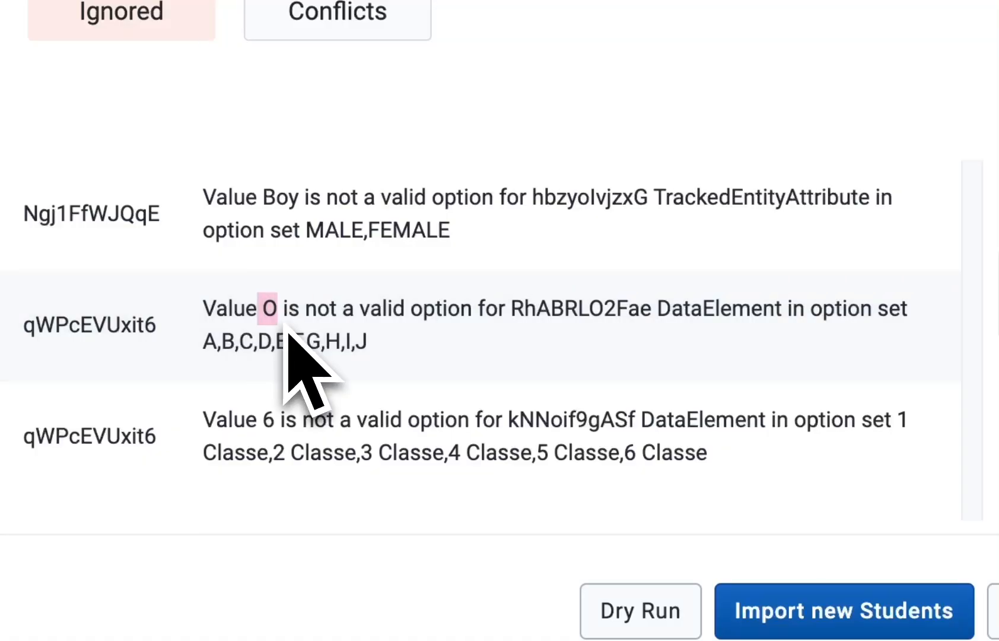
scroll(479, 334, "down", 3)
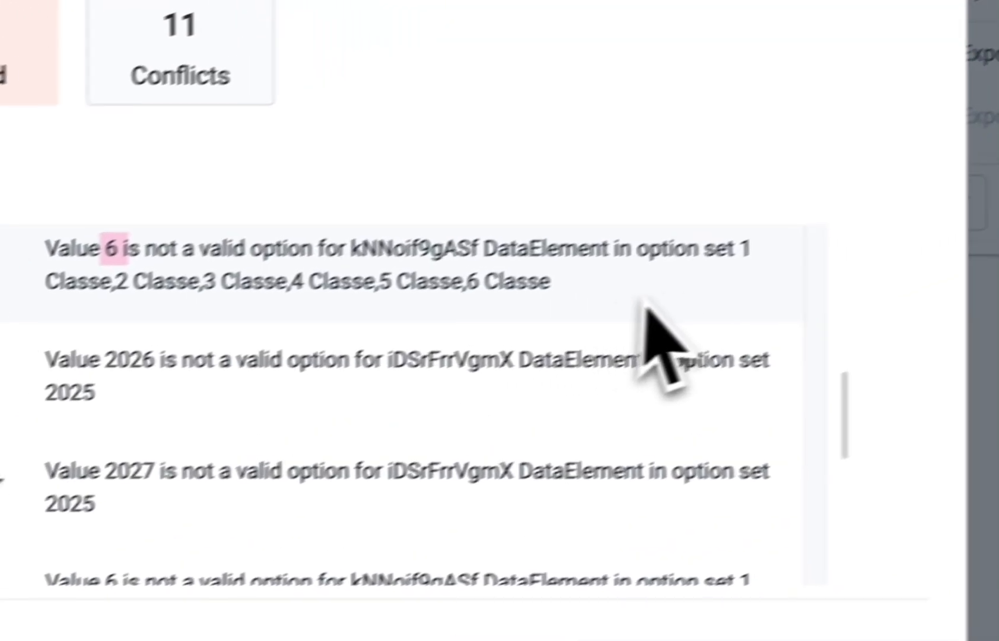
left_click_drag(743, 252, 625, 298)
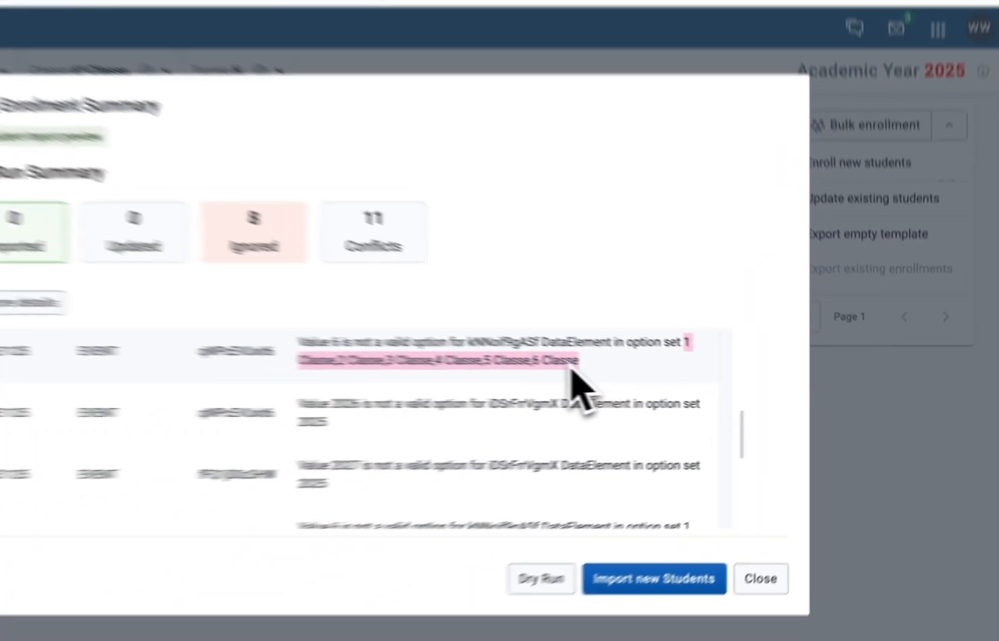
scroll(528, 403, "down", 1)
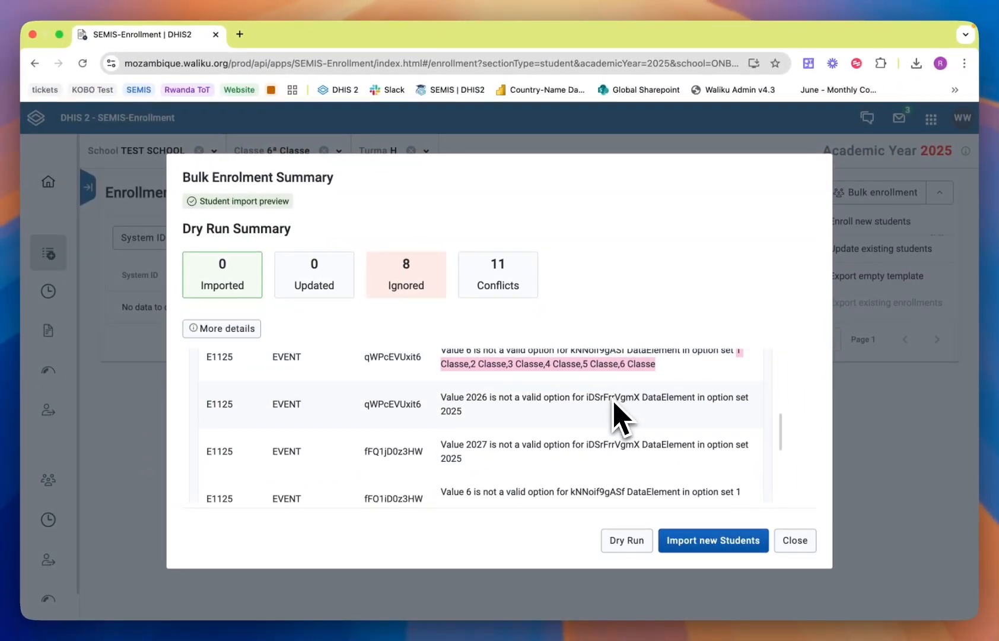
scroll(614, 402, "down", 1)
double_click(473, 391)
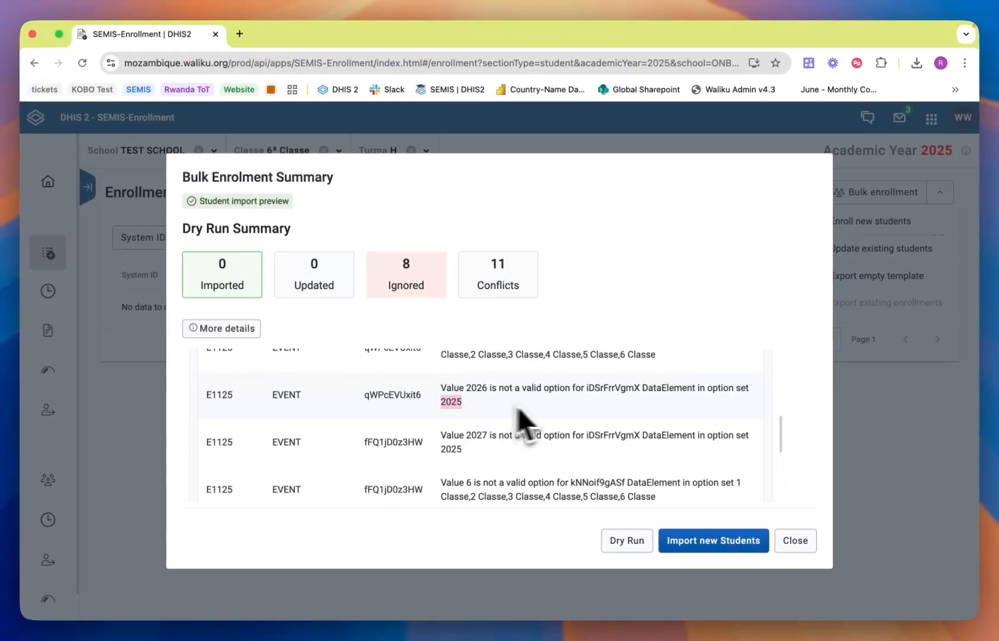
scroll(519, 418, "down", 1)
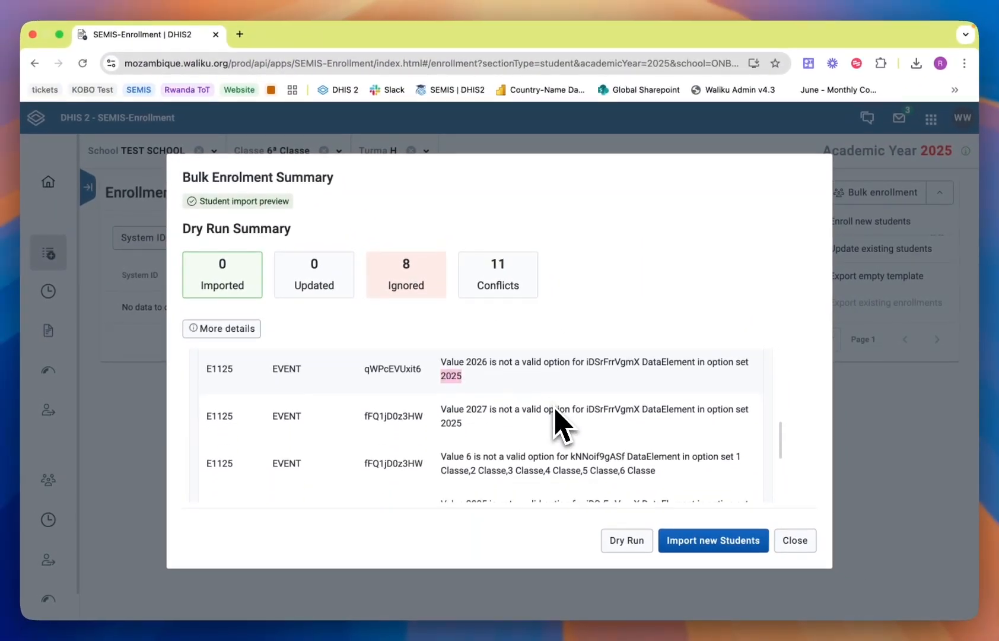
double_click(478, 408)
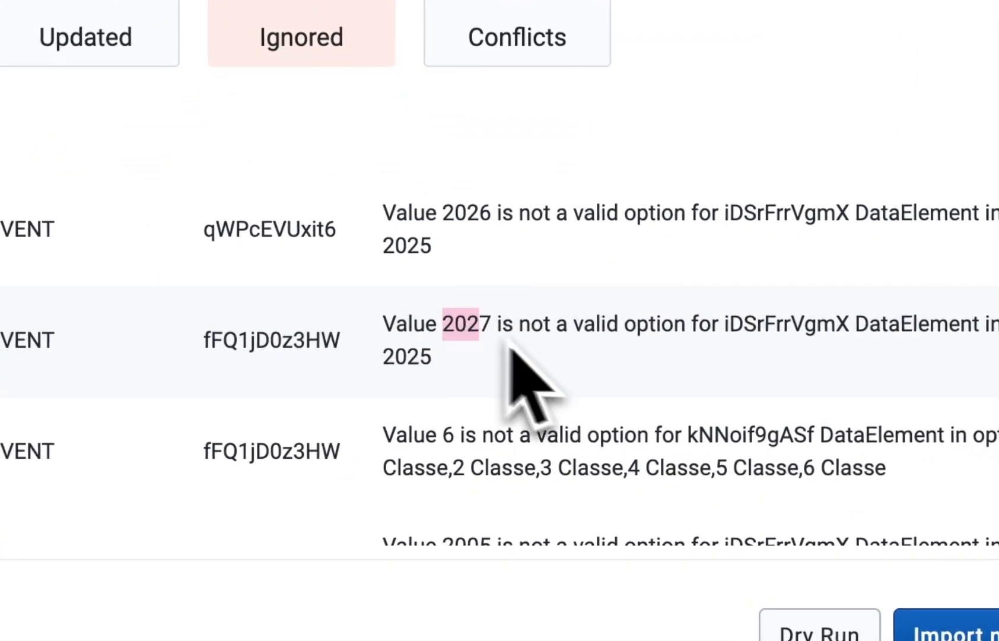
scroll(534, 385, "down", 2)
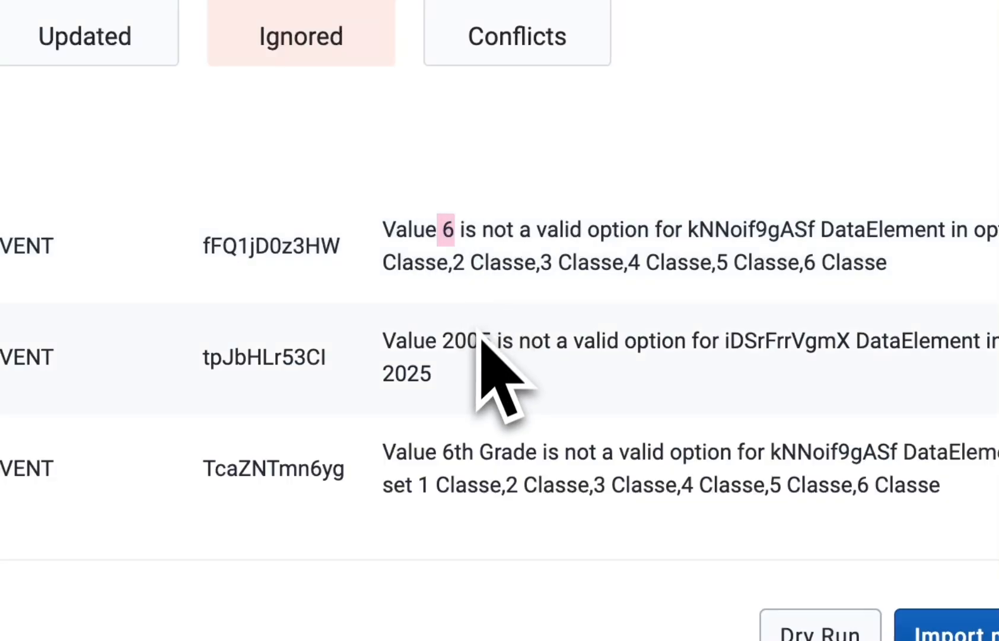
scroll(449, 354, "down", 1)
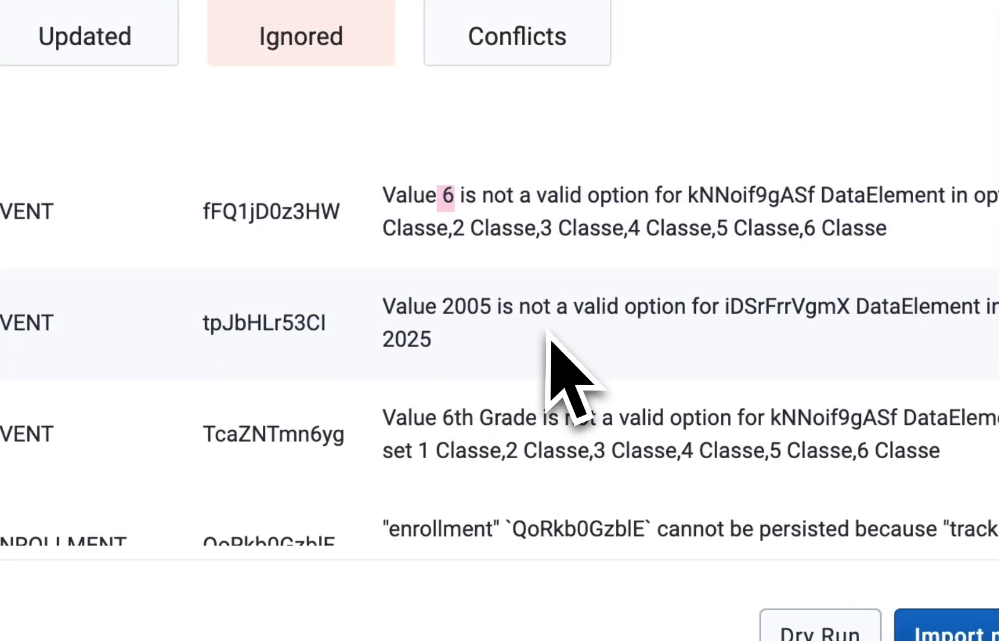
scroll(547, 356, "down", 3)
left_click_drag(443, 244, 514, 268)
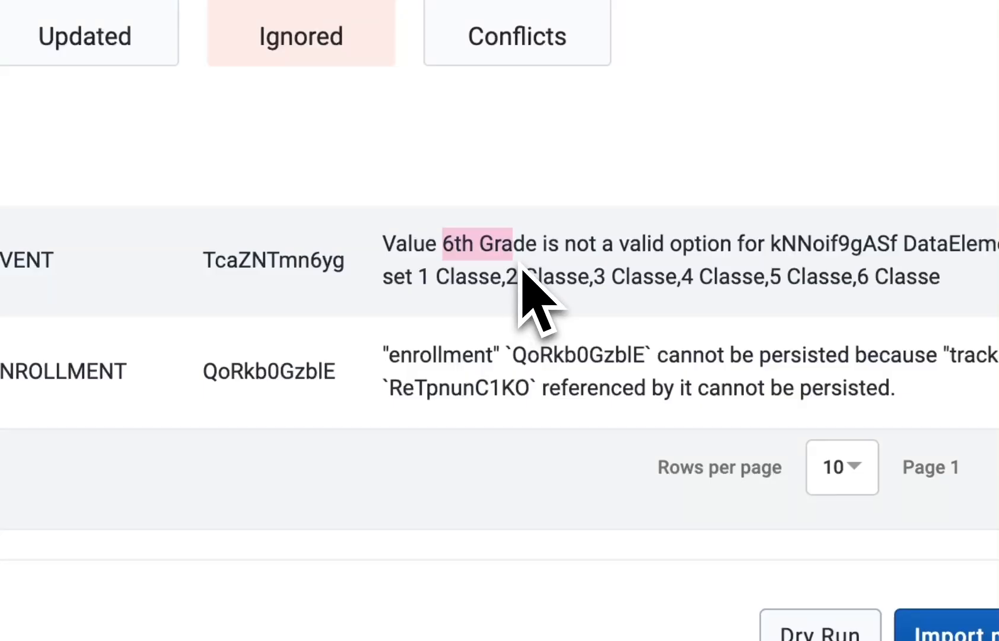
left_click(593, 302)
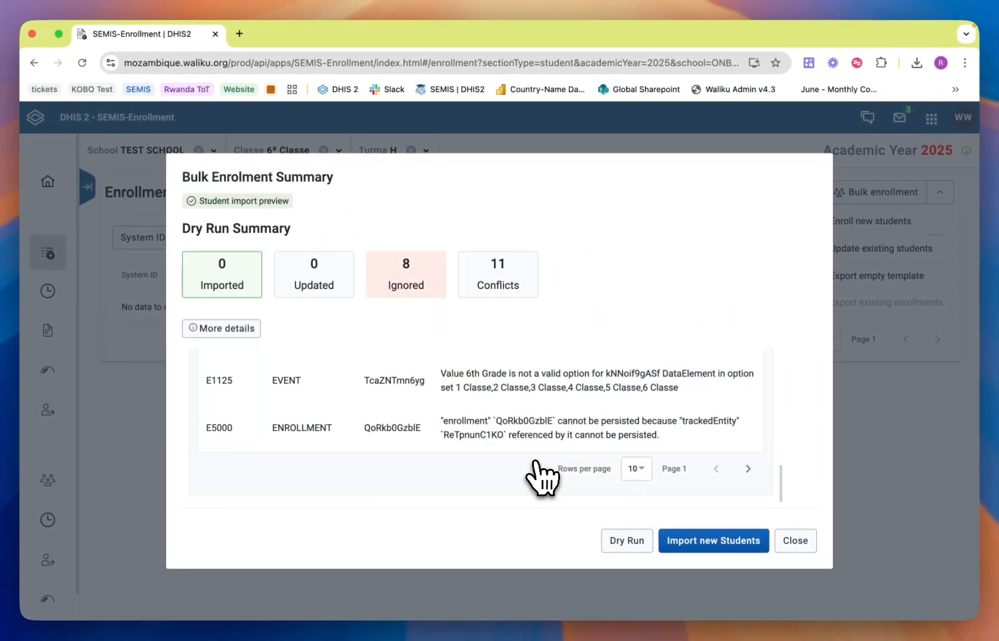
scroll(541, 478, "up", 2)
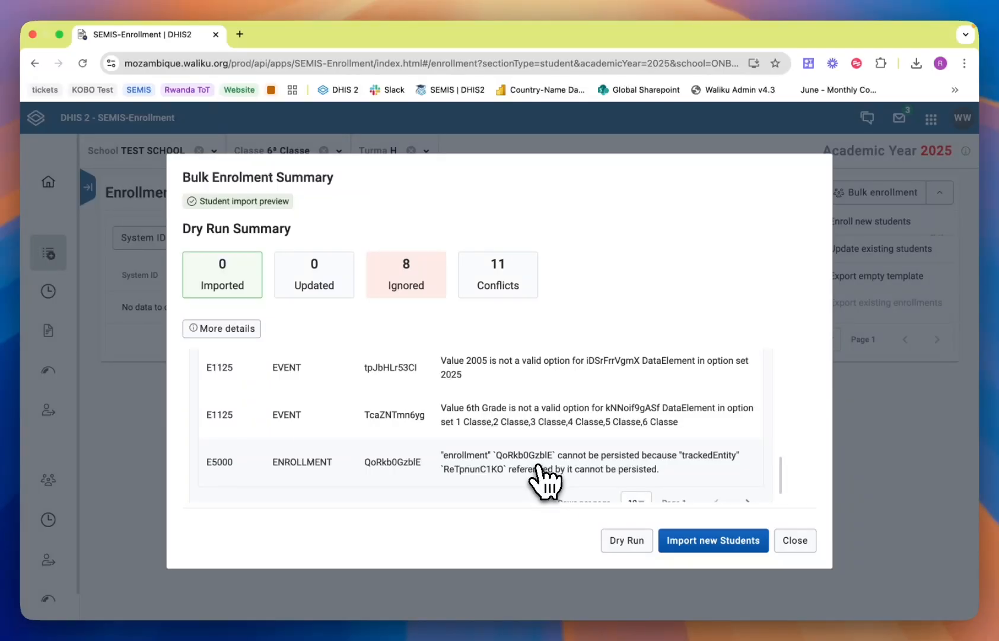
Step: Switch back to the spreadsheet and set the first student's Academic Year in cell E4 to 2025 from the dropdown
key("ctrl+Right")
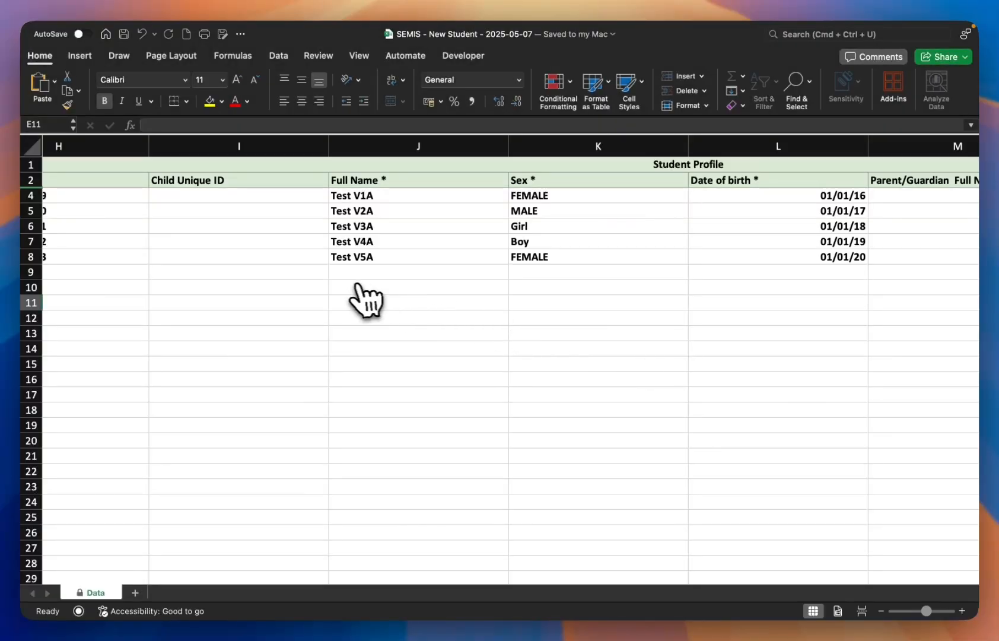
scroll(362, 296, "left", 10)
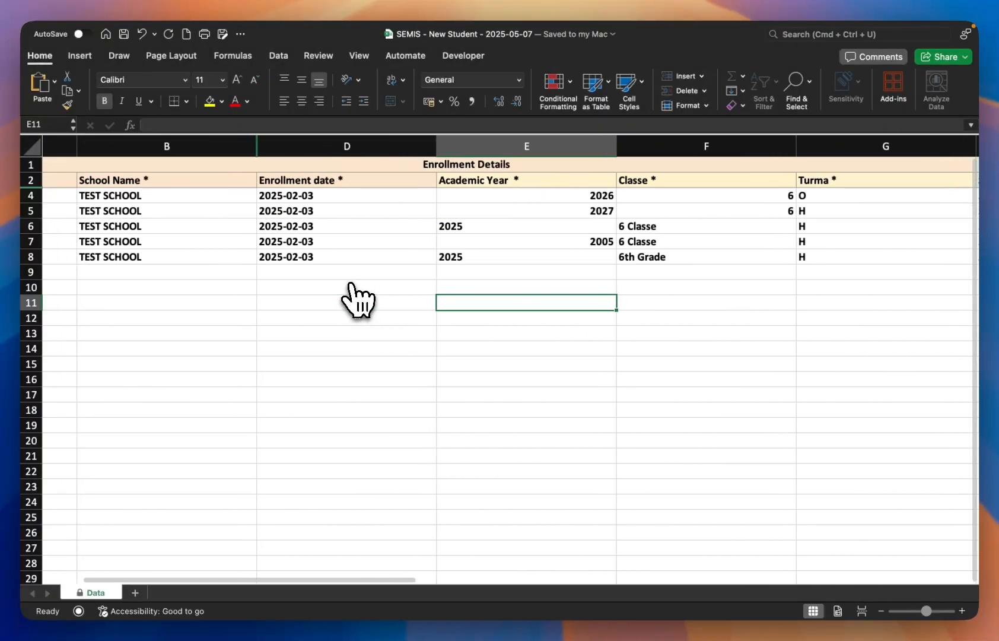
left_click(522, 196)
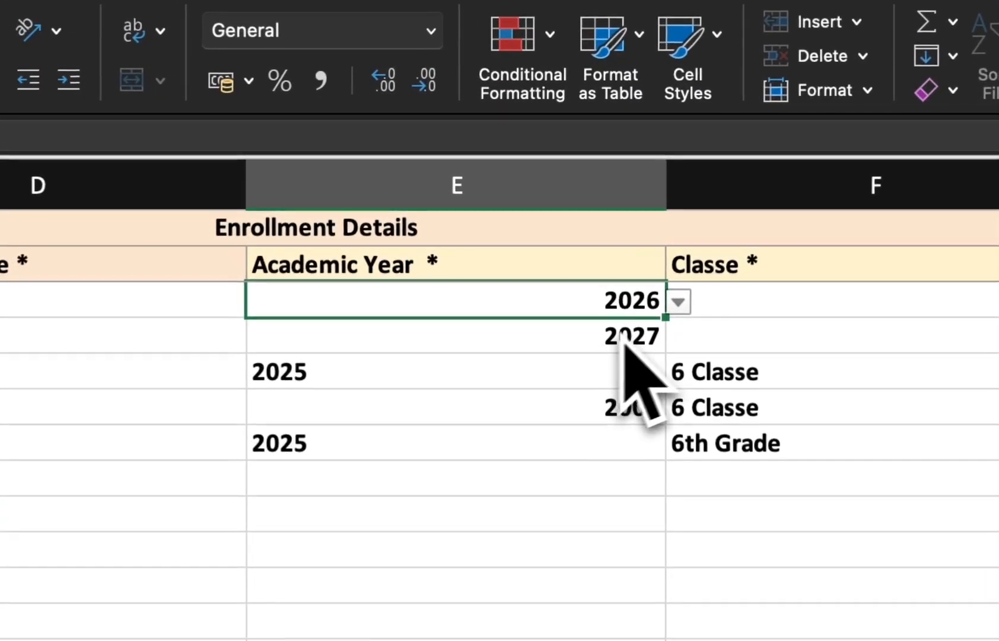
left_click(679, 303)
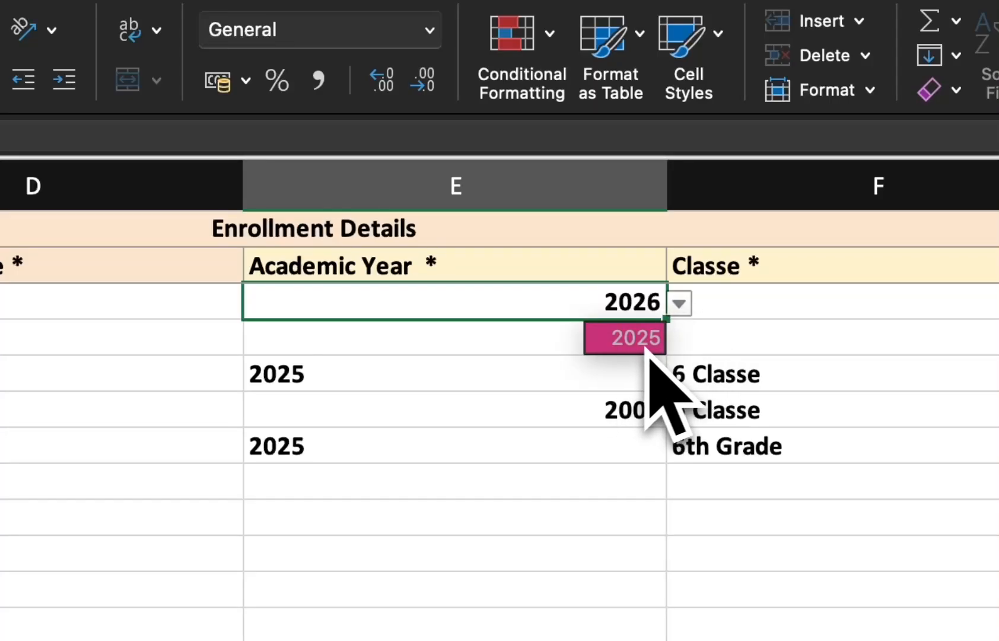
left_click(639, 349)
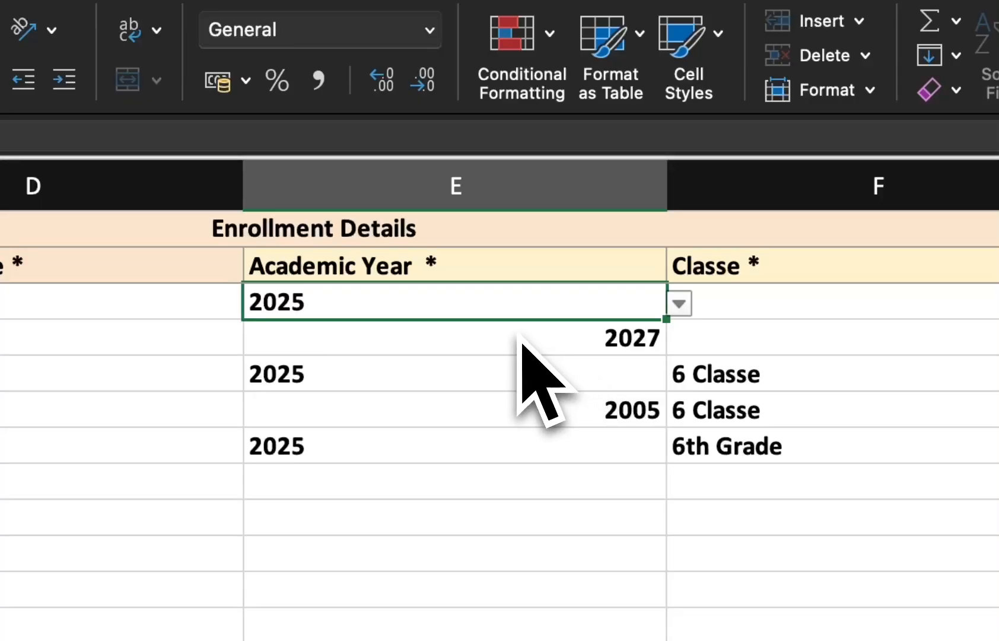
Step: Copy the 2025 Academic Year from E4 into cells E5 and E7
key("super+c")
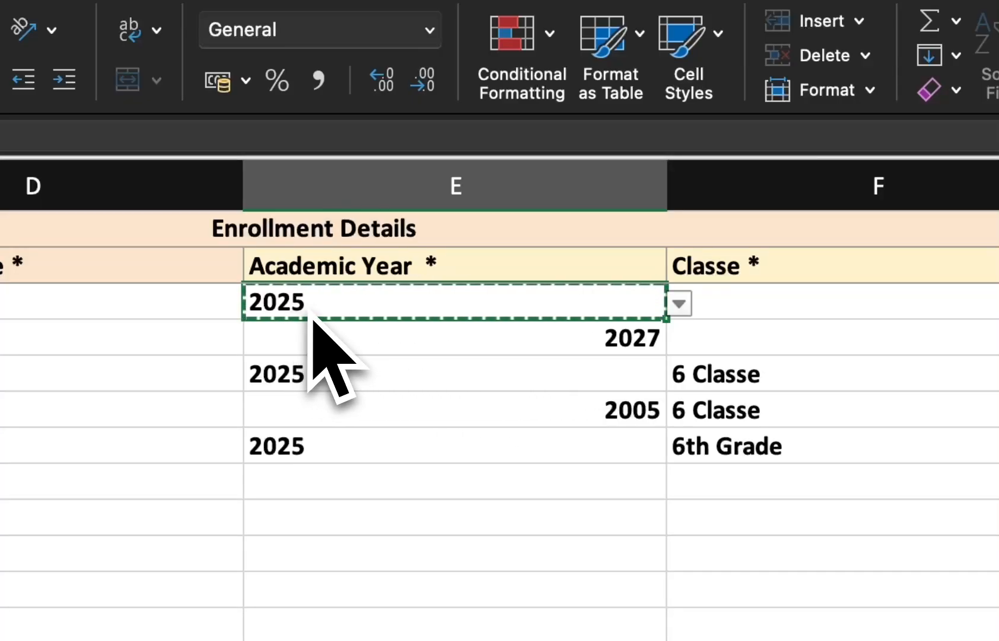
left_click(303, 330)
key("super+v")
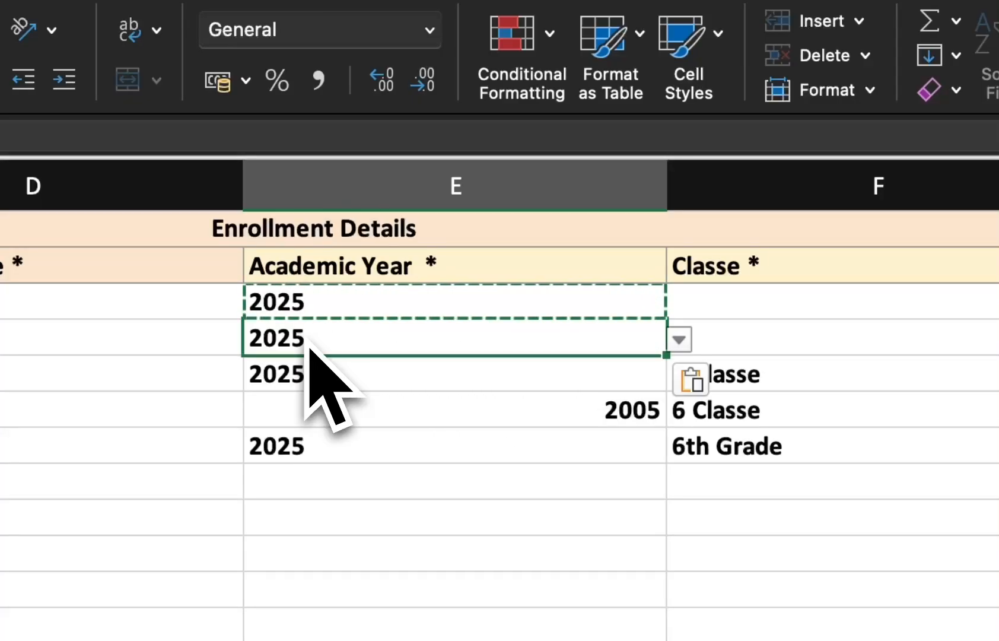
left_click(321, 415)
key("super+v")
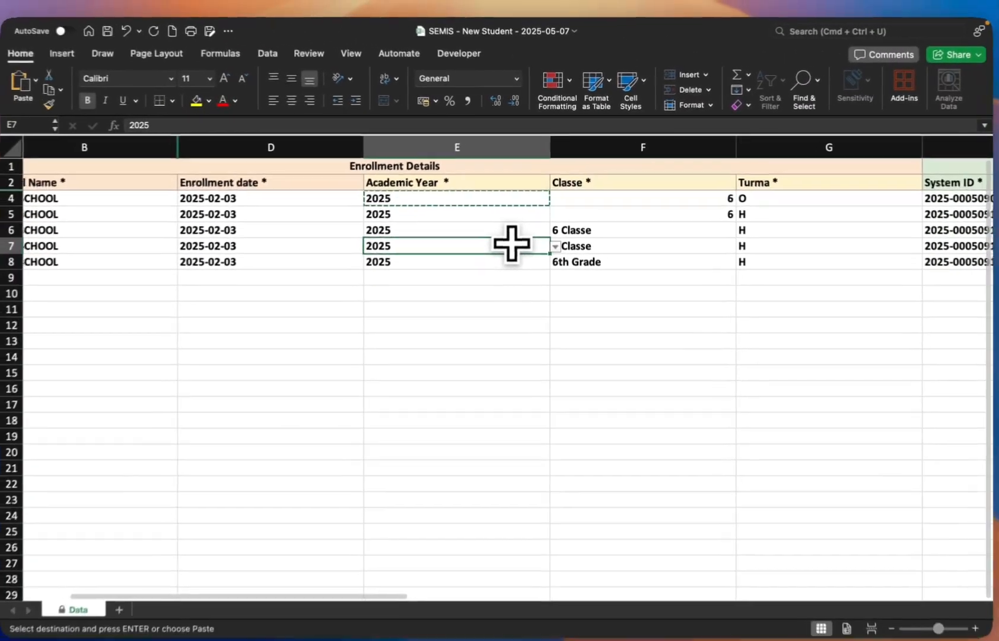
Step: Set the first student's Classe in cell F4 to 6 Classe from the dropdown
scroll(514, 239, "left", 2)
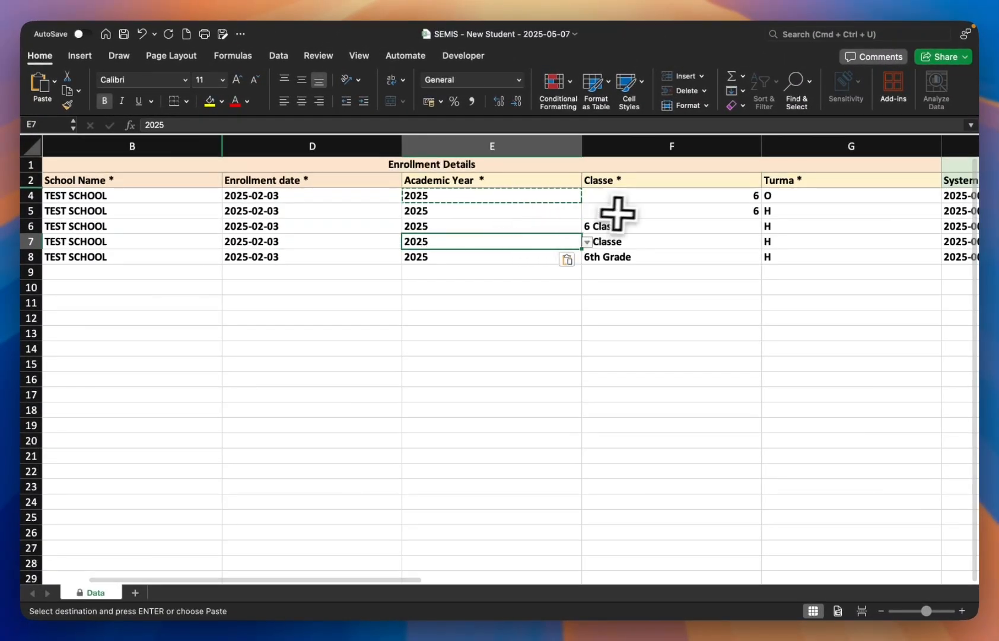
scroll(645, 204, "right", 2)
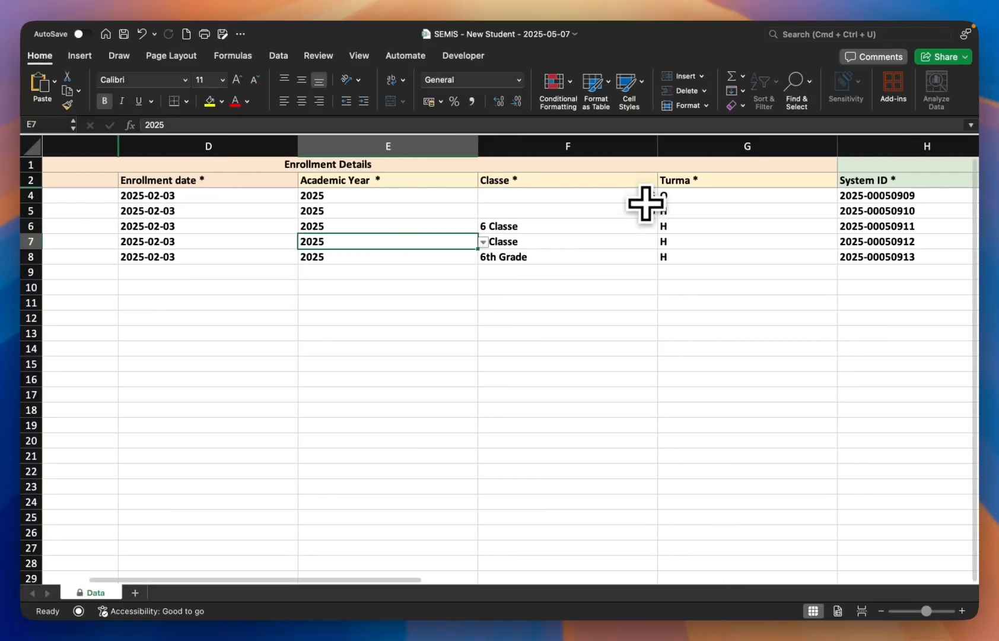
left_click(646, 204)
left_click(663, 196)
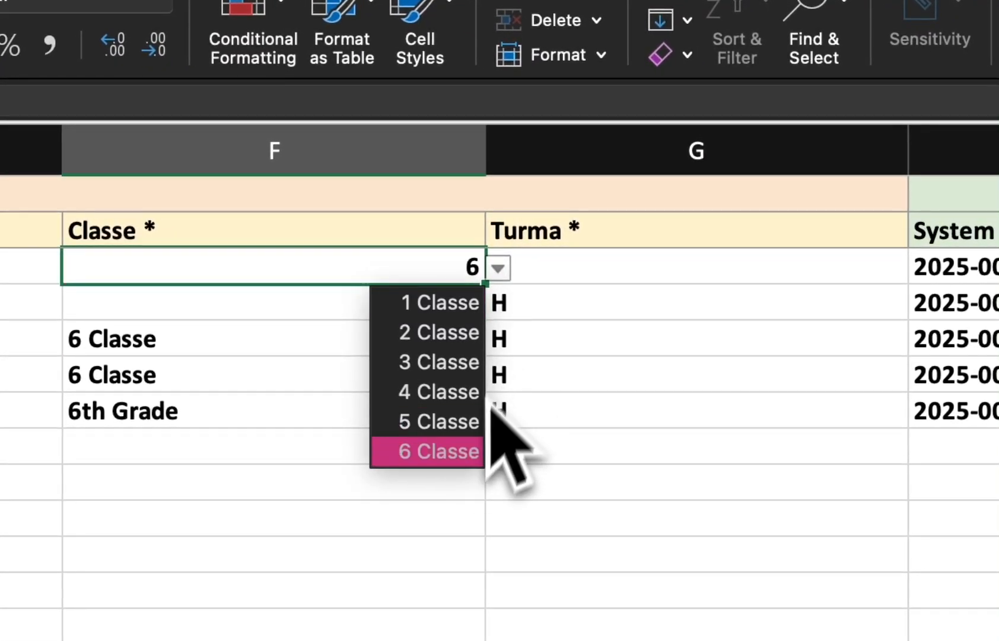
left_click(452, 452)
Step: Copy the 6 Classe value from F4 into cells F5 and F8
key("super+c")
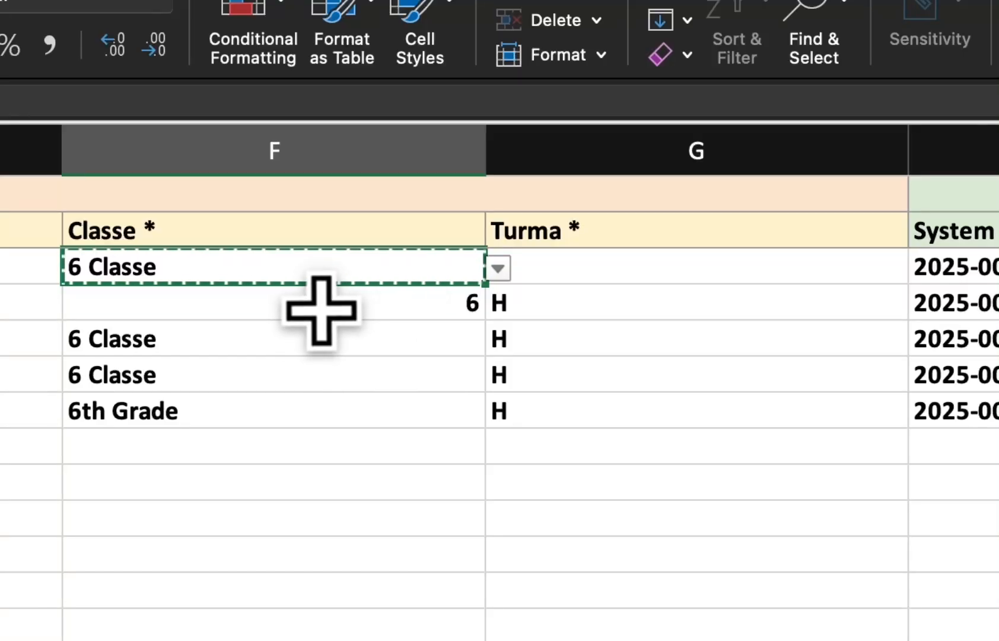
key("super+v")
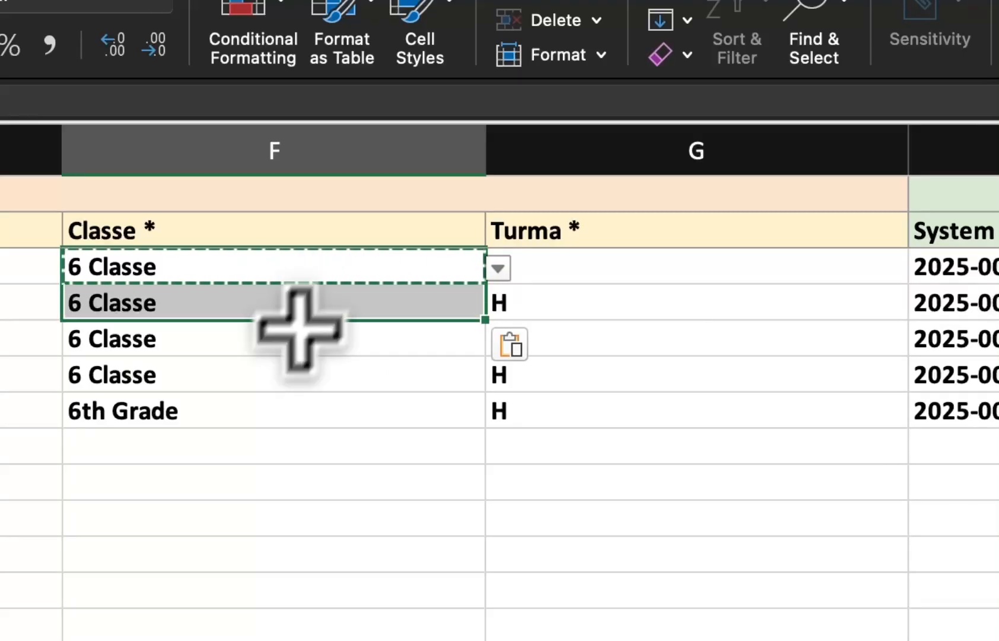
left_click(213, 410)
key("super+v")
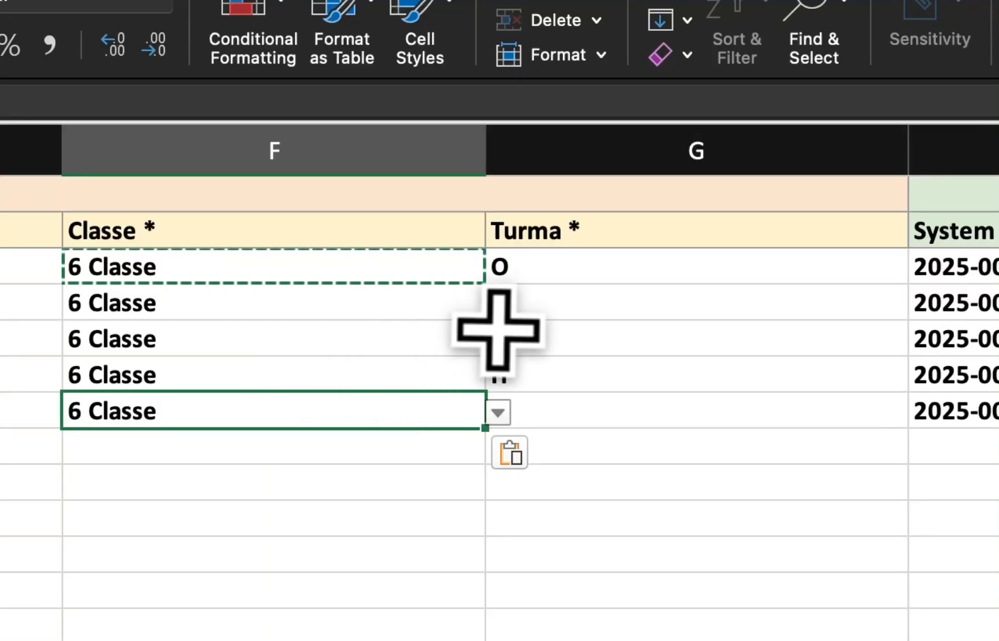
Step: Set the first student's Turma in cell G4 to H from the dropdown
left_click(531, 269)
type("O")
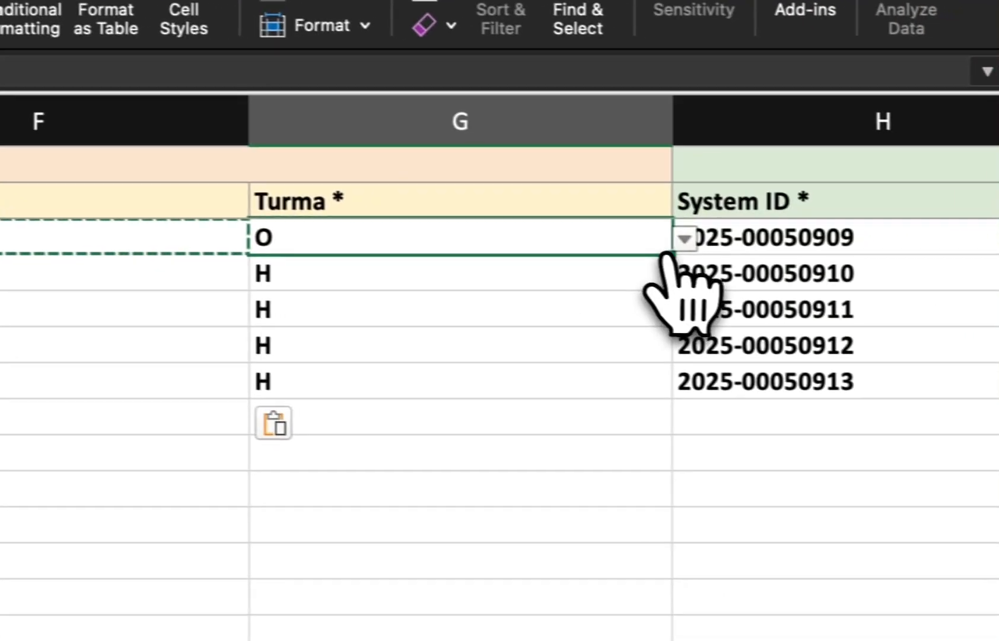
left_click(920, 268)
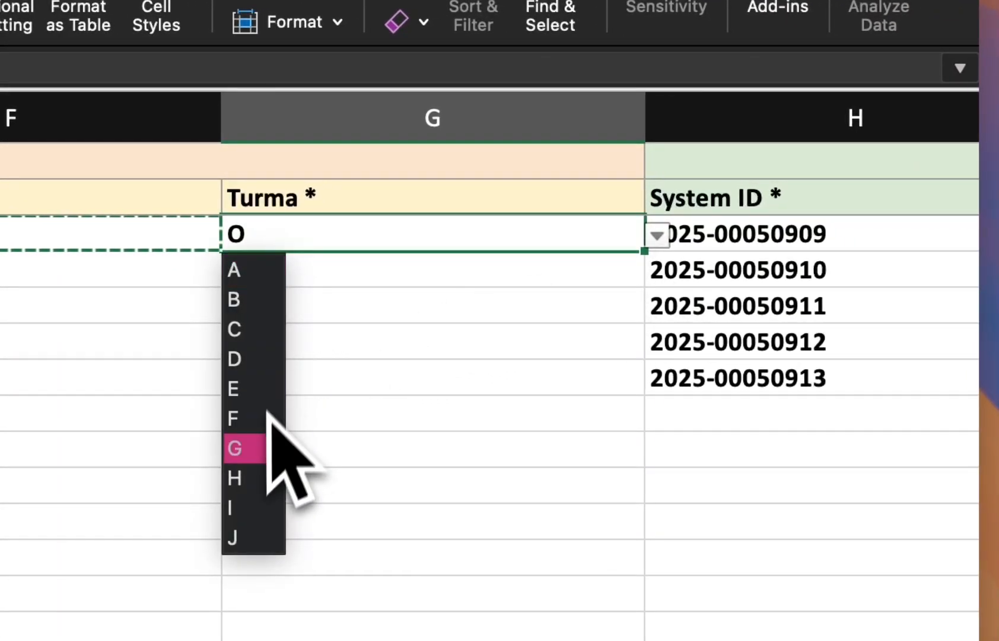
left_click(249, 477)
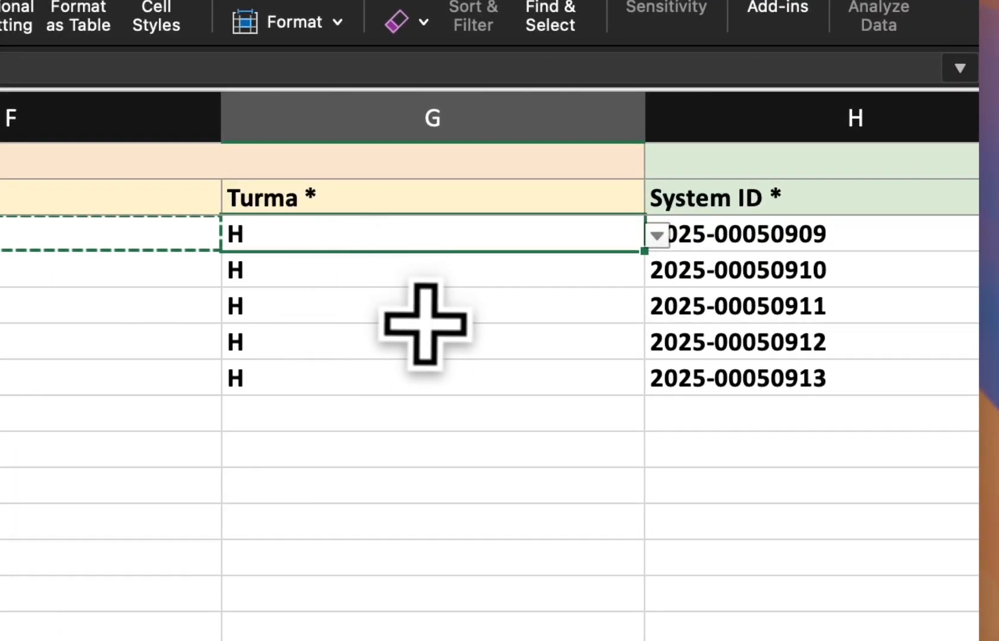
Step: Set the Sex column values to FEMALE in cell K6 and MALE in cell K7 using the dropdowns
scroll(426, 325, "right", 5)
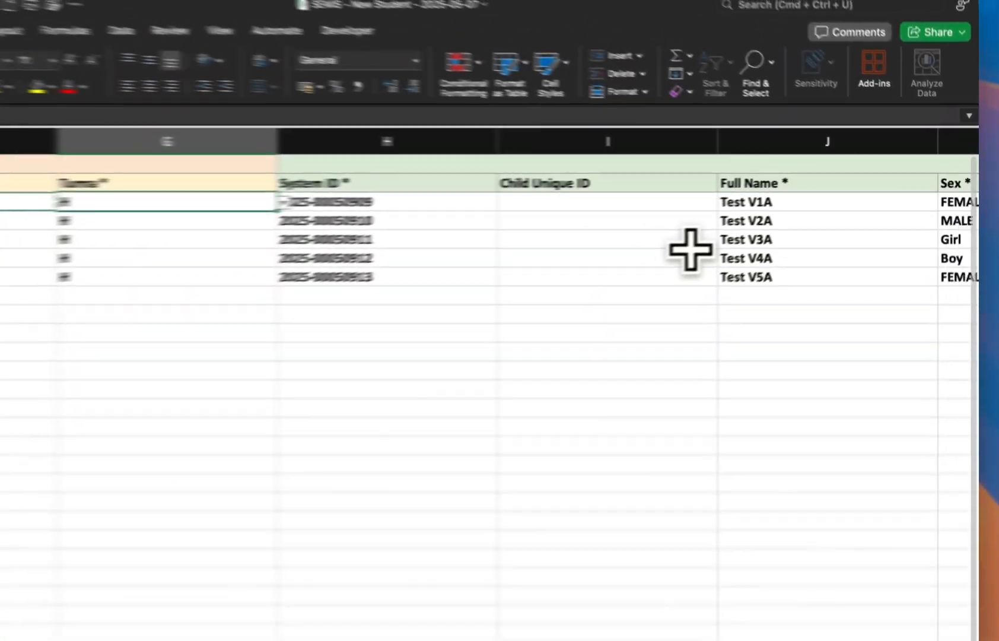
scroll(738, 236, "right", 5)
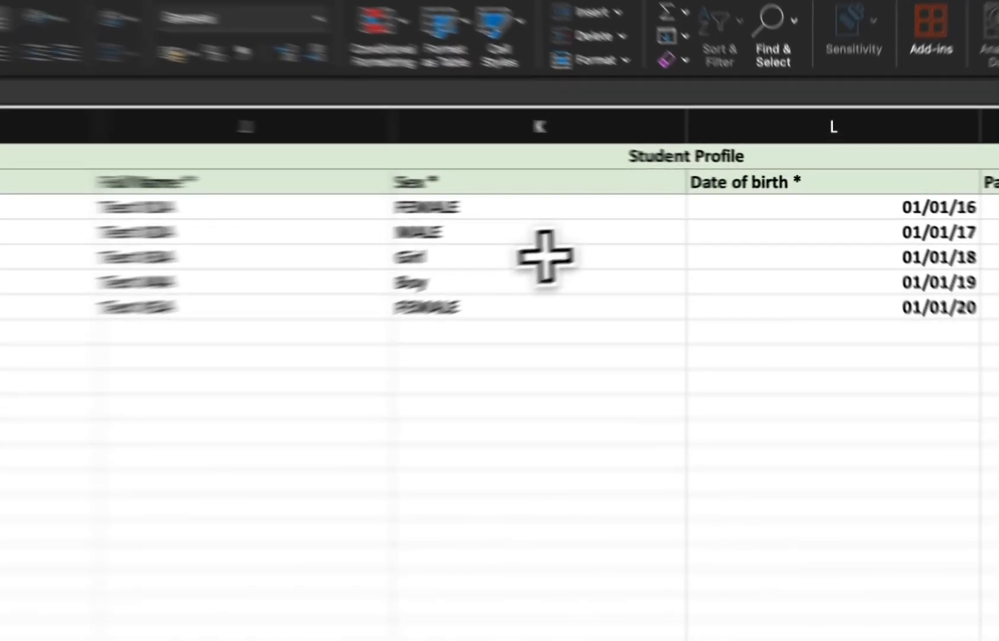
left_click(656, 226)
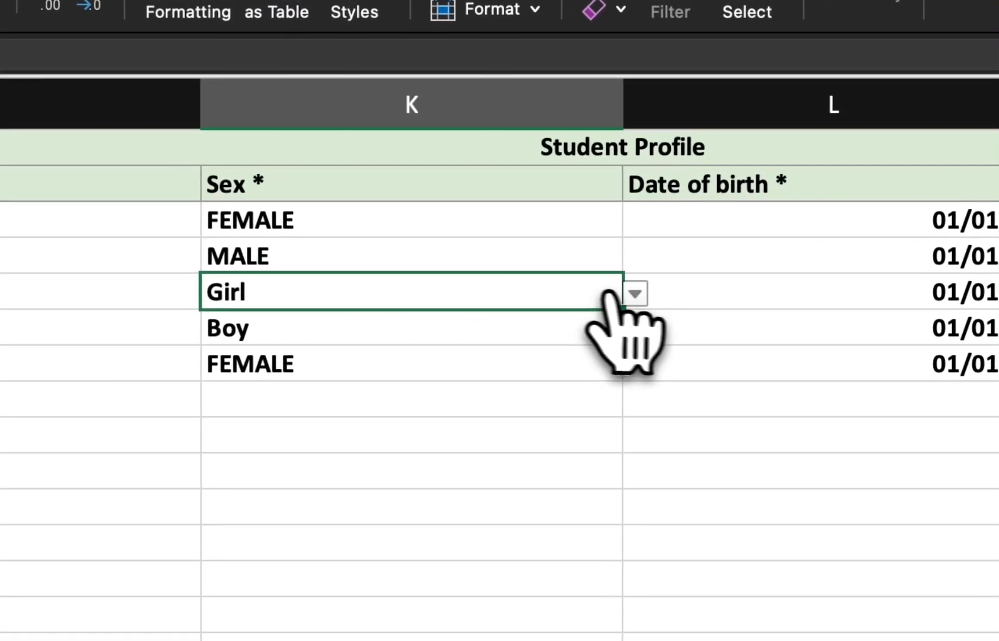
left_click(633, 292)
left_click(252, 357)
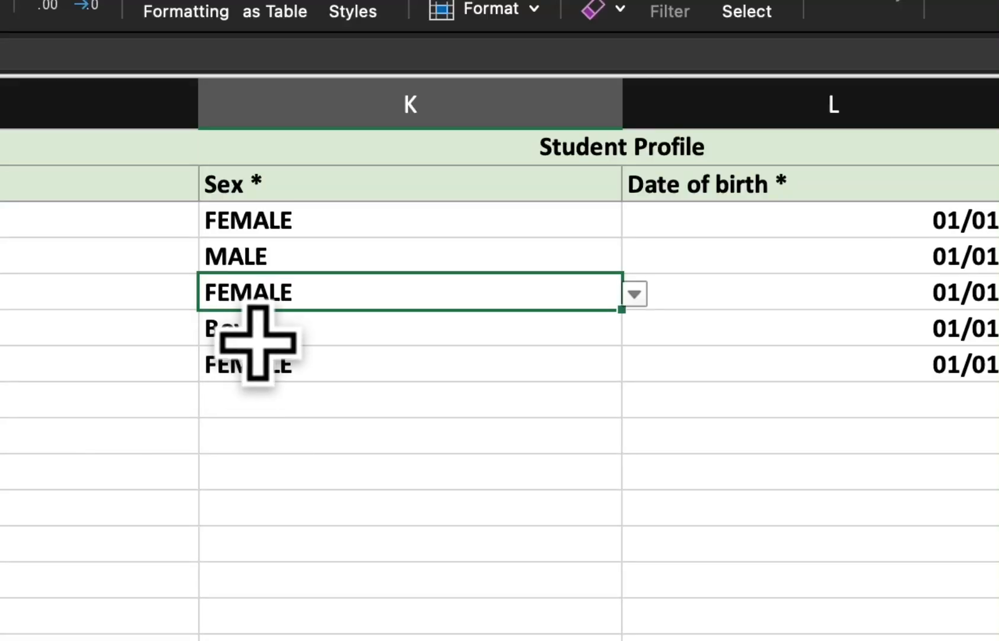
left_click(259, 335)
left_click(634, 330)
left_click(252, 359)
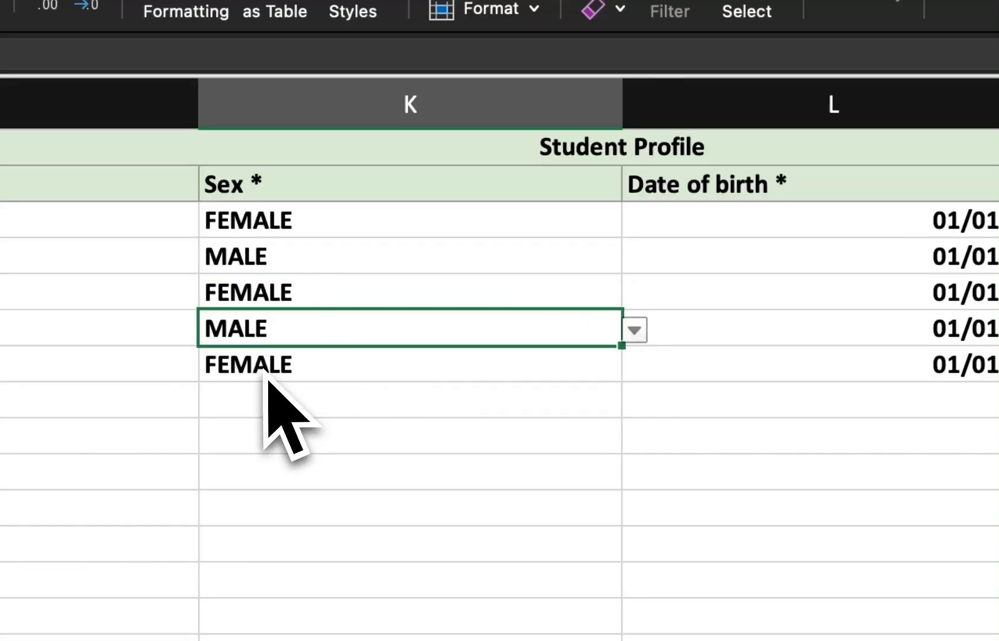
left_click(222, 394)
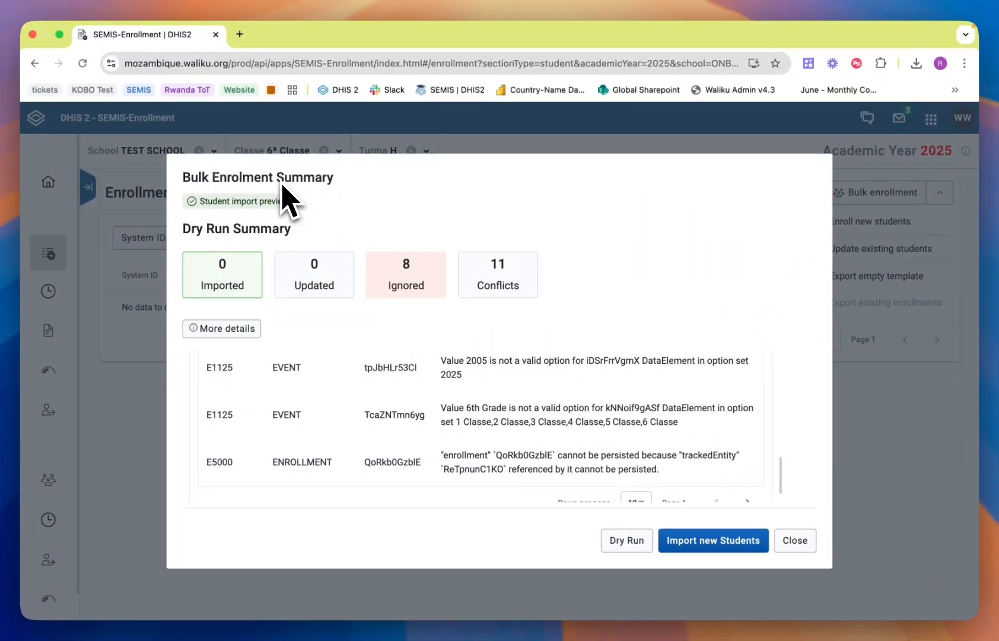
Step: Switch to the browser, re-upload SEMIS - New Student - 2025-05-07.xlsx for bulk enrollment, and run a Dry Run
left_click(799, 544)
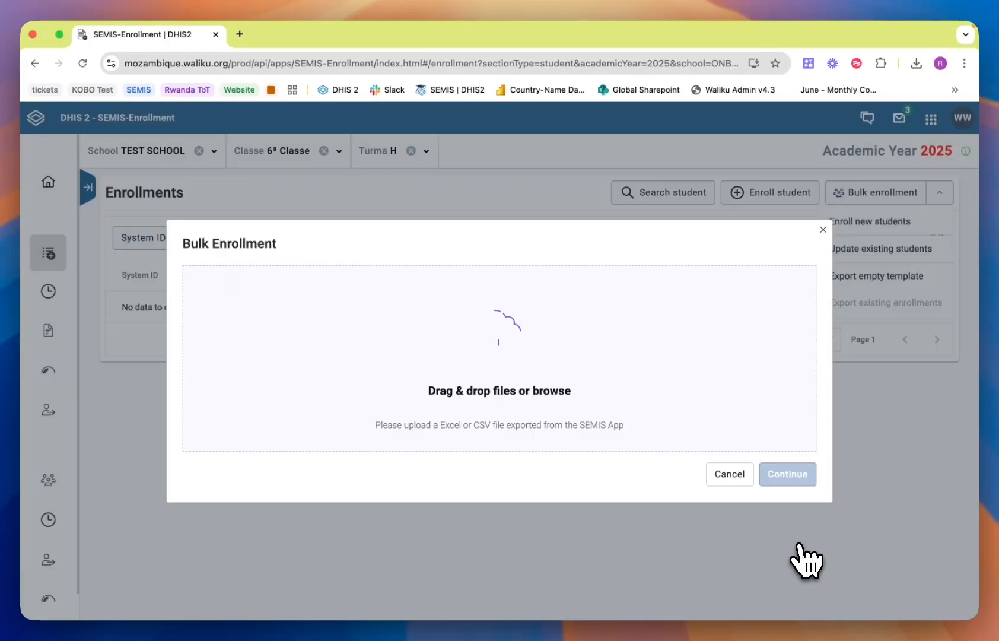
left_click(548, 386)
left_click(502, 299)
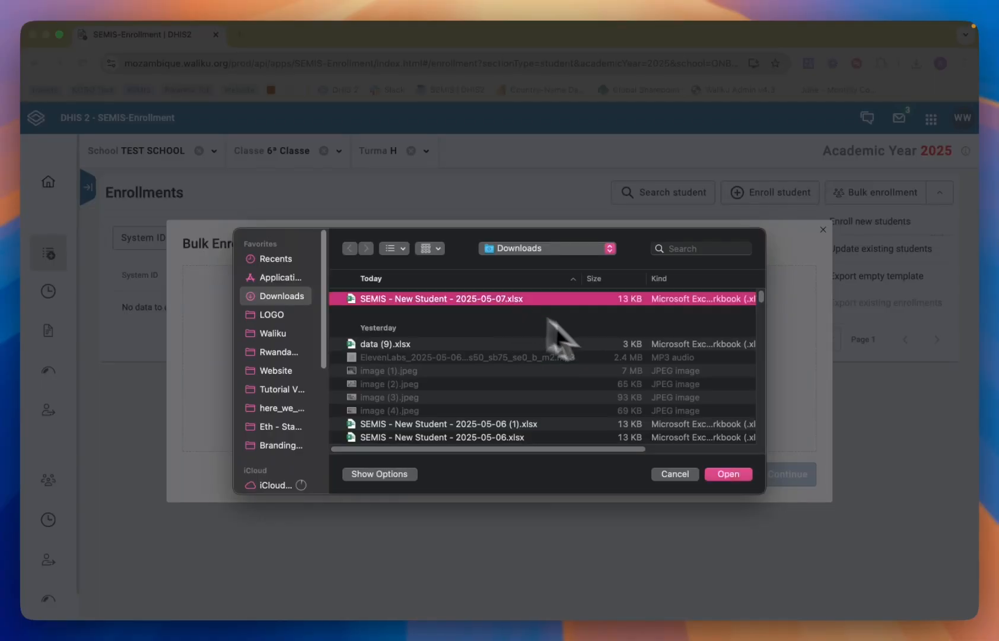
left_click(729, 473)
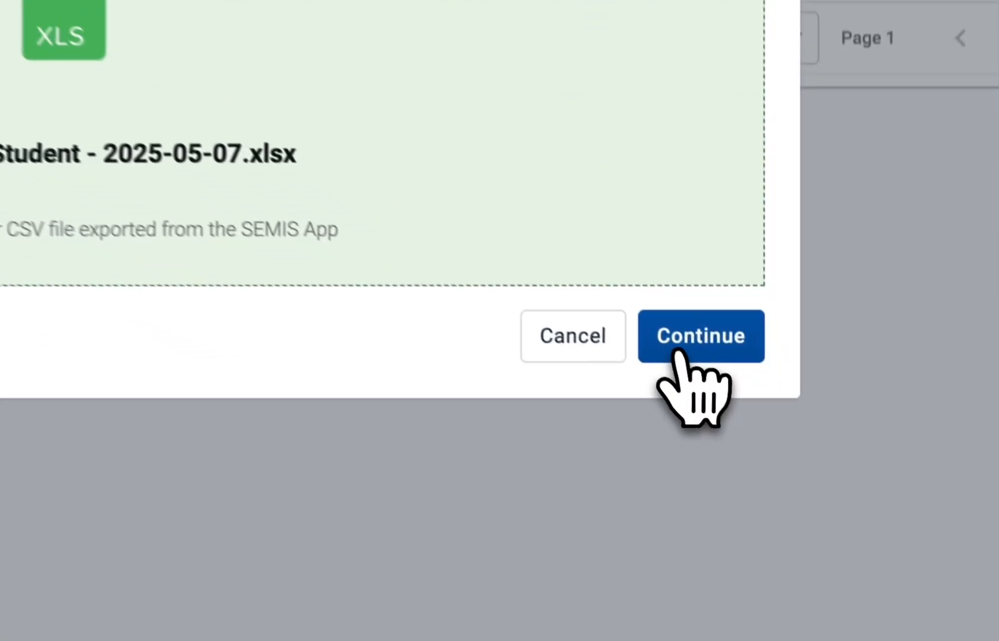
left_click(675, 333)
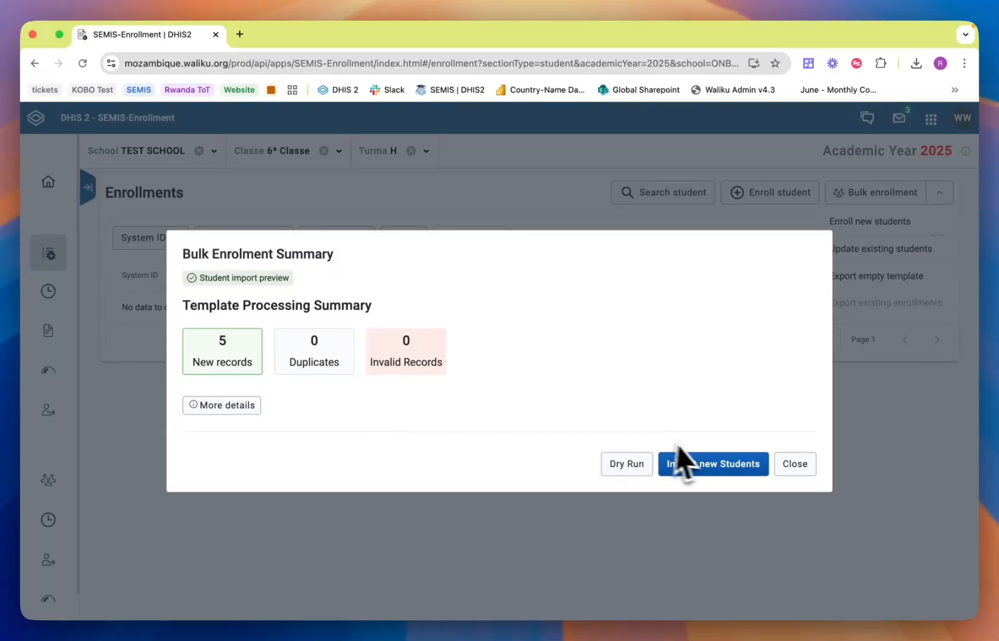
left_click(646, 471)
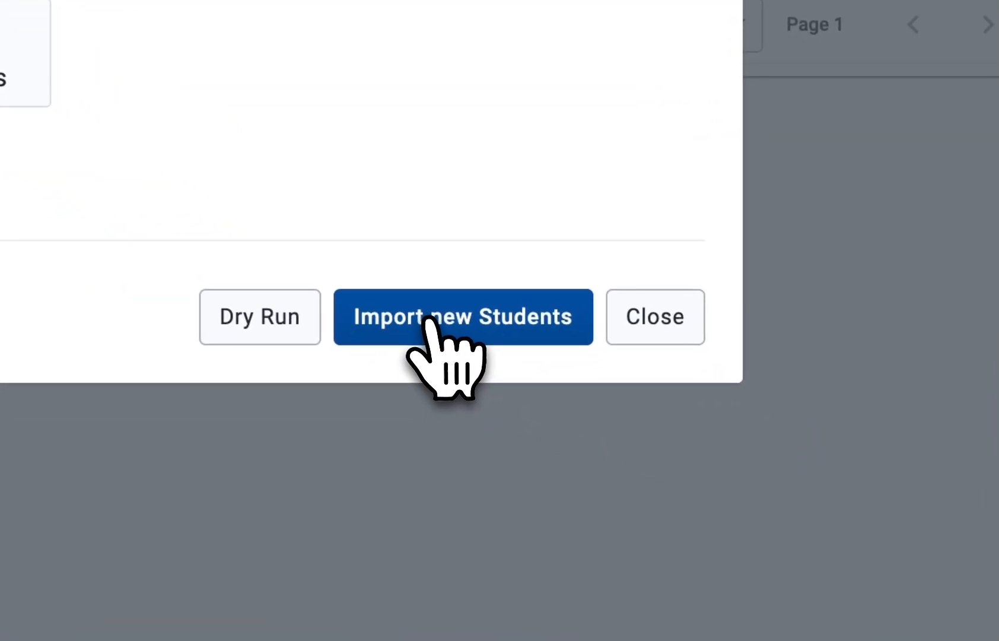
Step: Import the new students and close the bulk enrollment dialogs
left_click(430, 320)
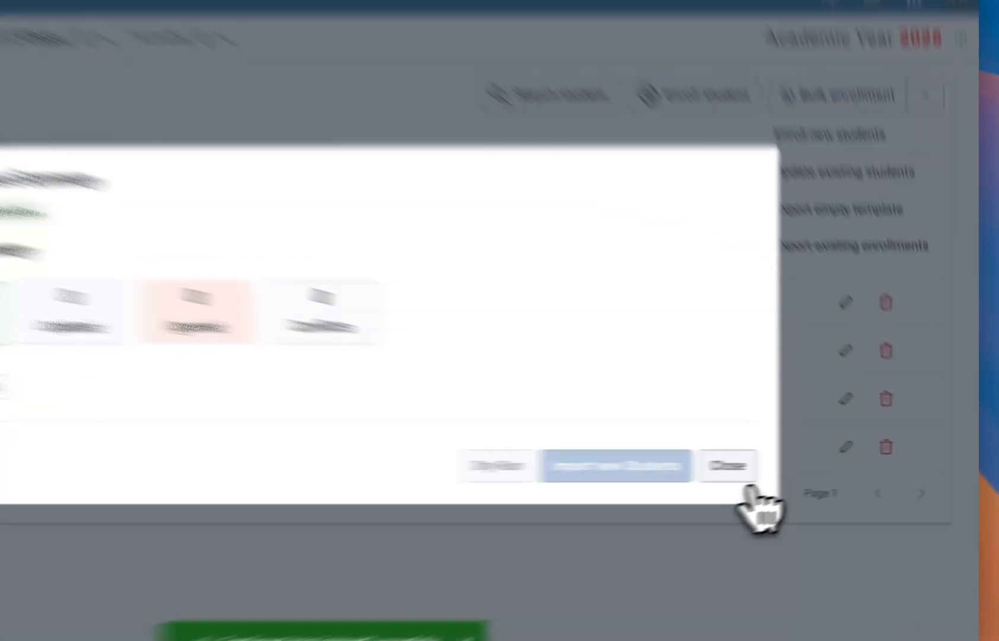
left_click(794, 463)
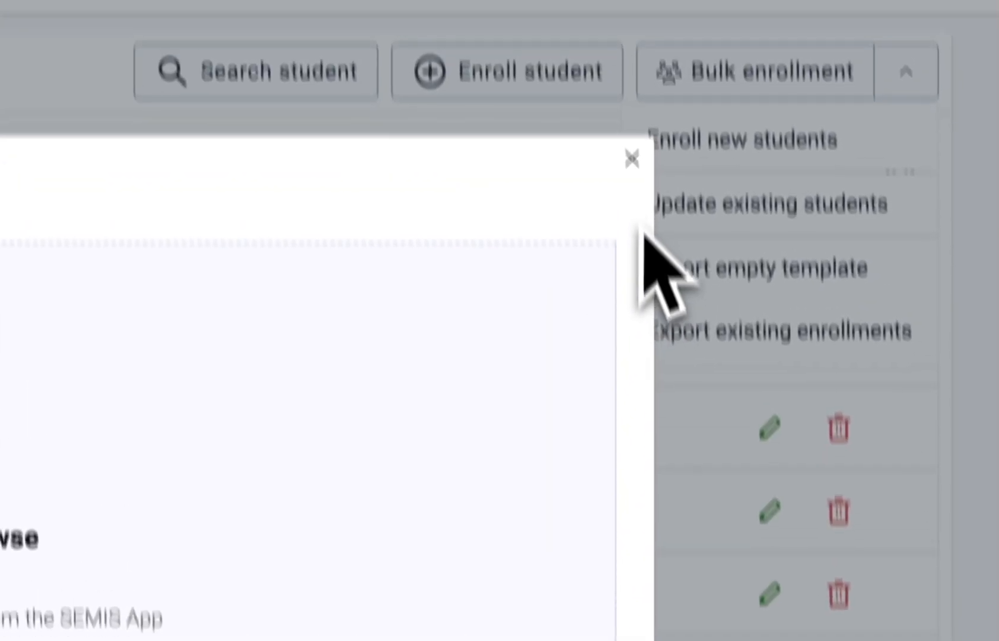
left_click(632, 160)
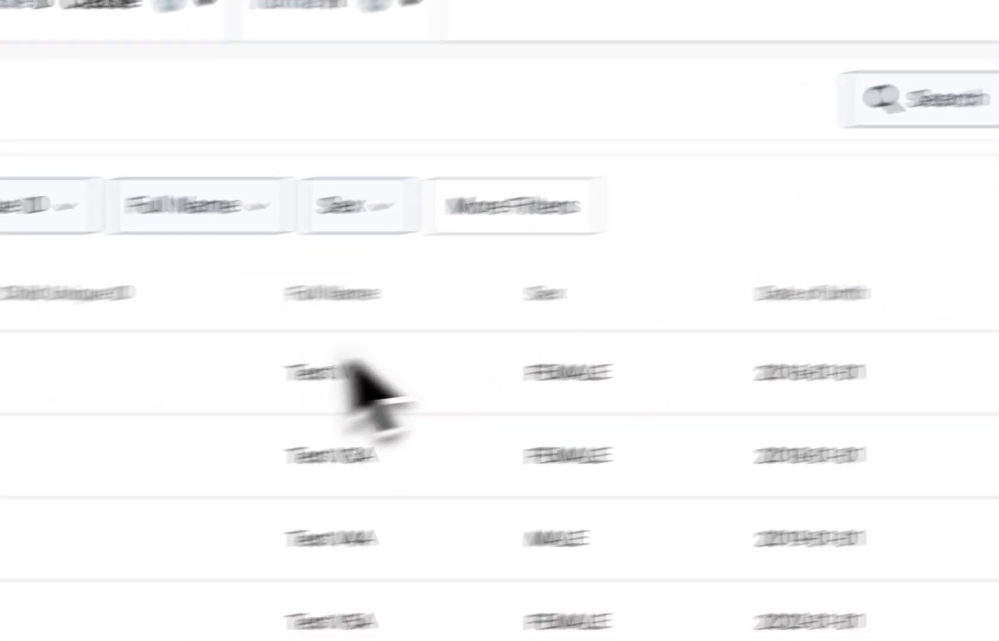